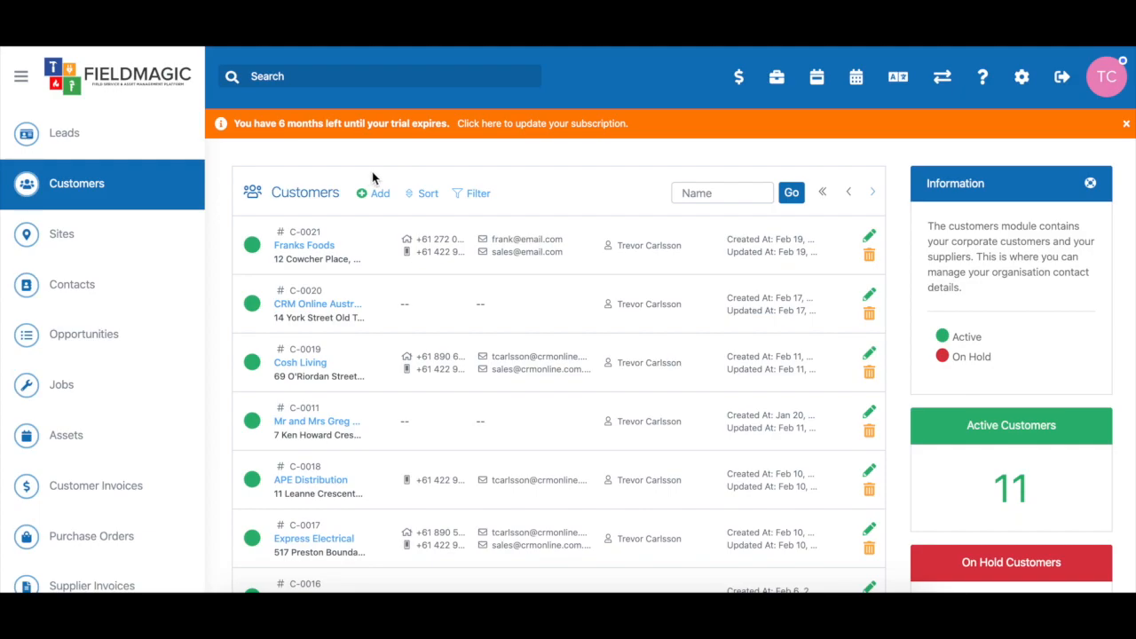
Search customers for 'Franks', open Franks Foods, list its opportunities and start a new one
left_click(698, 196)
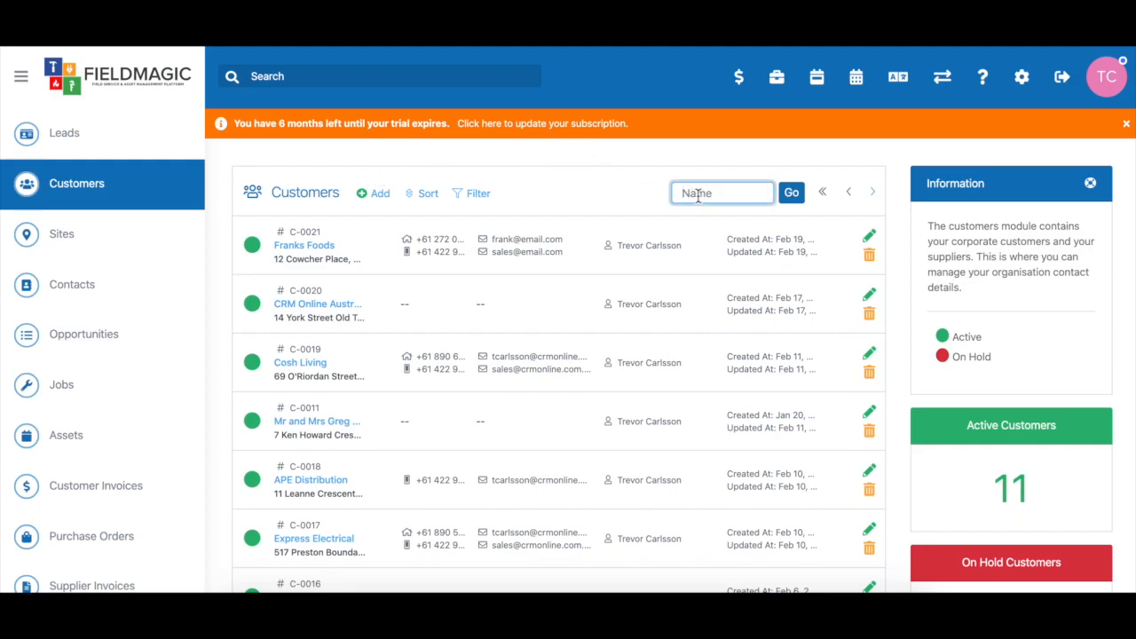
type("Franks")
left_click(791, 193)
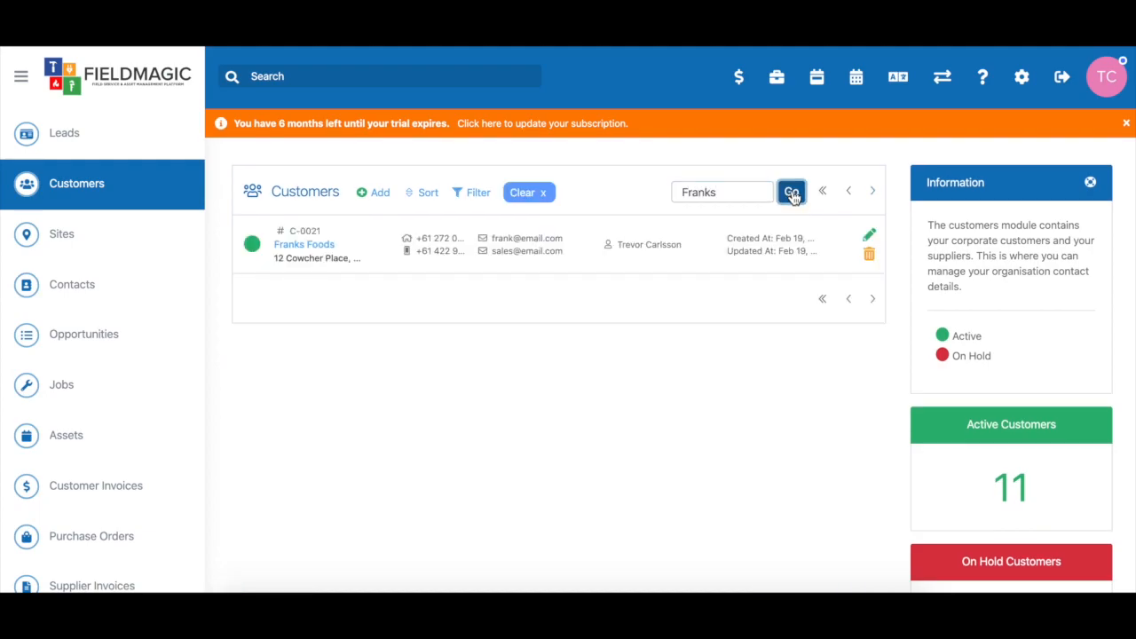
left_click(307, 242)
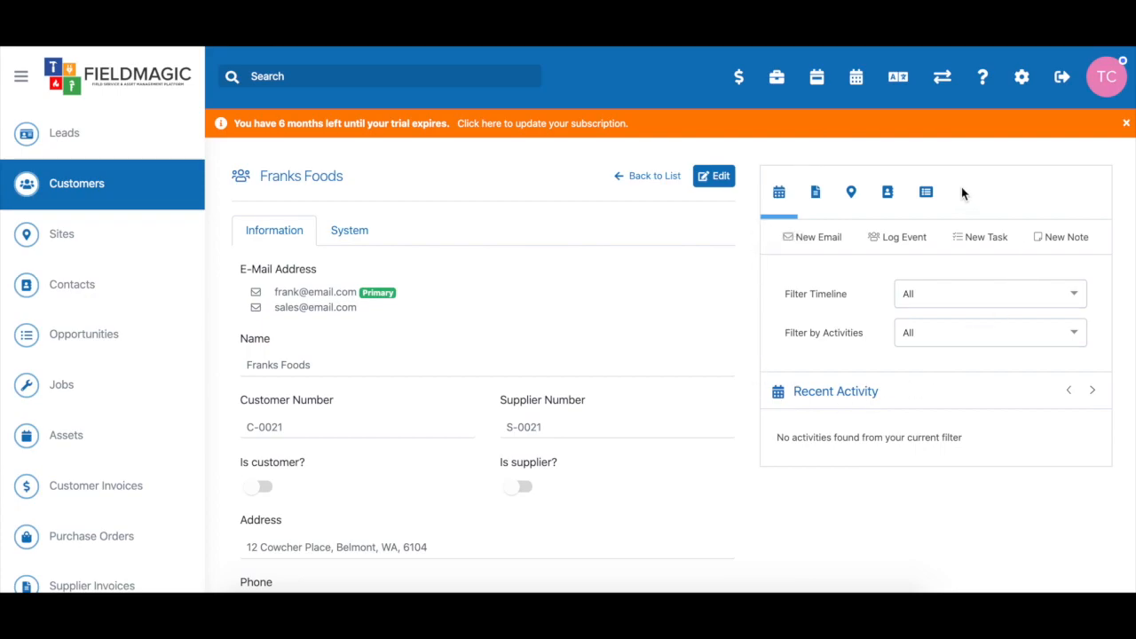
left_click(927, 192)
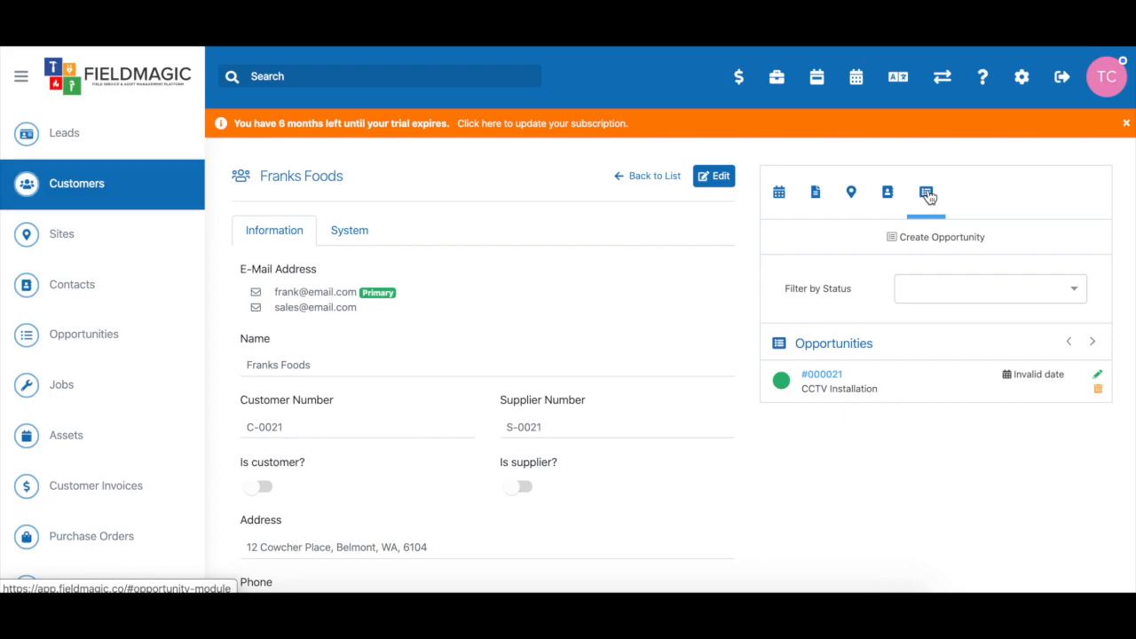
left_click(946, 242)
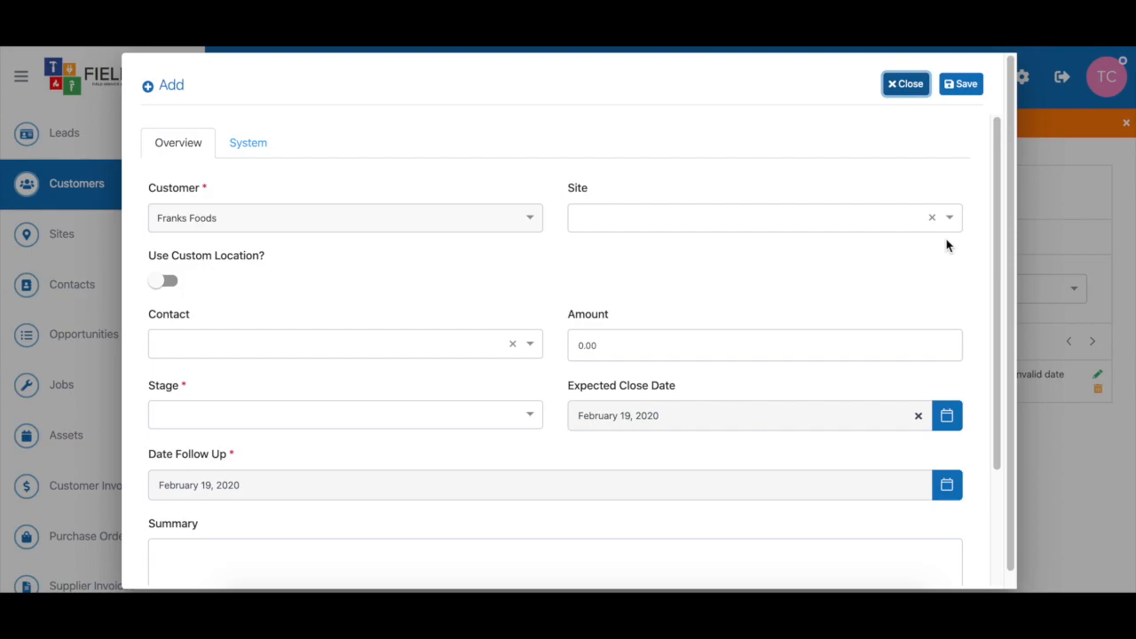
Choose the customer's only site and a contact, and set the stage to Prospecting
left_click(816, 218)
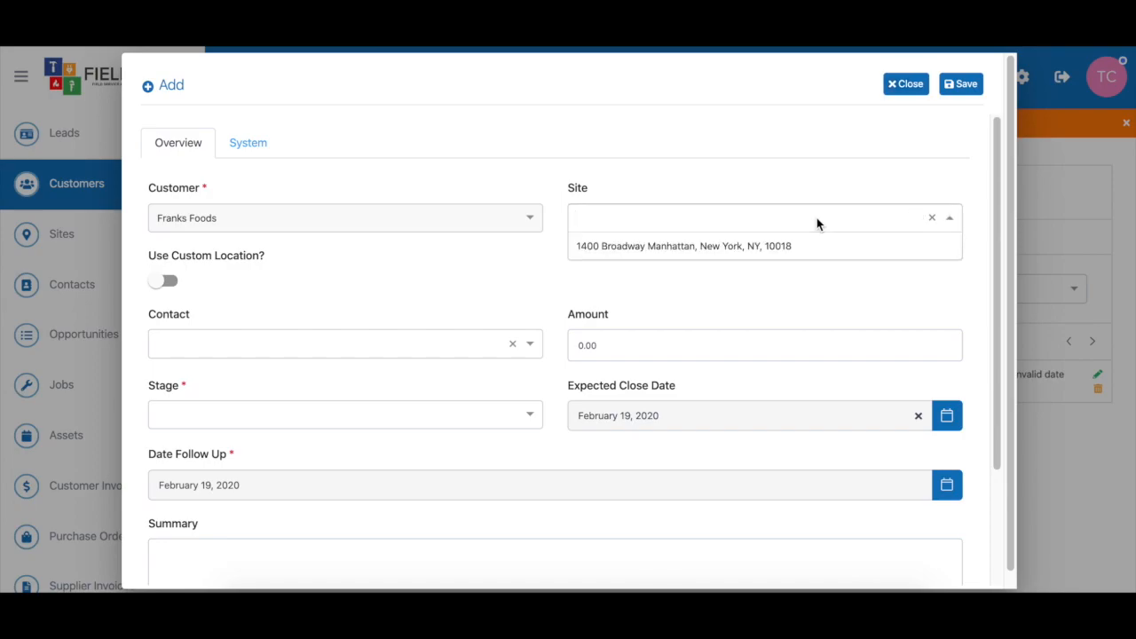
left_click(706, 246)
scroll(368, 286, "down", 1)
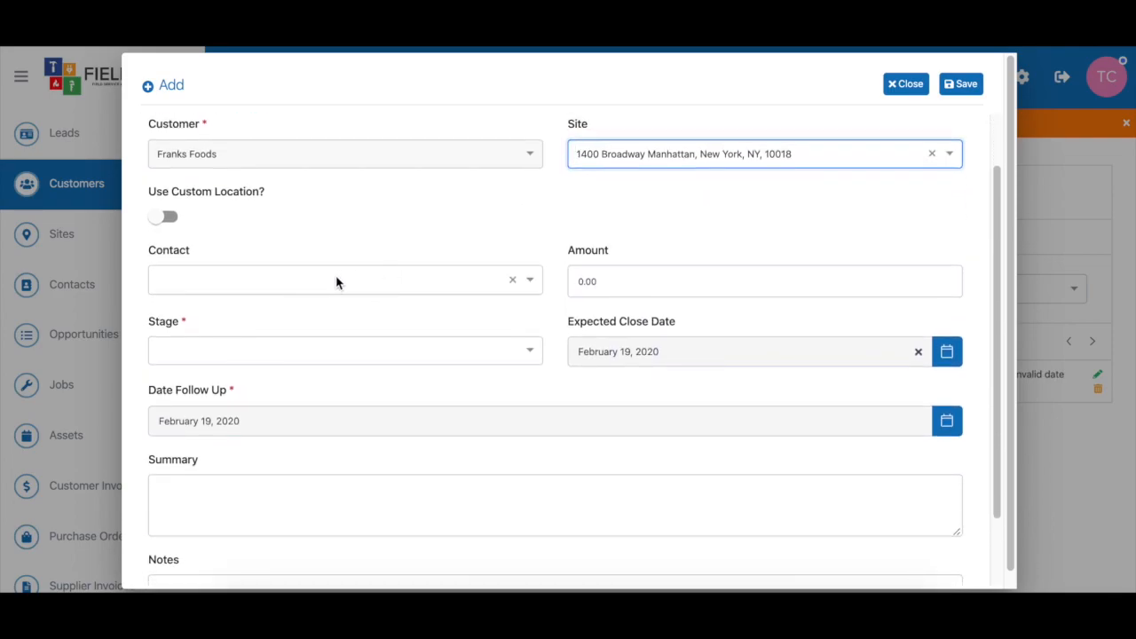
left_click(419, 288)
left_click(235, 332)
scroll(400, 217, "down", 1)
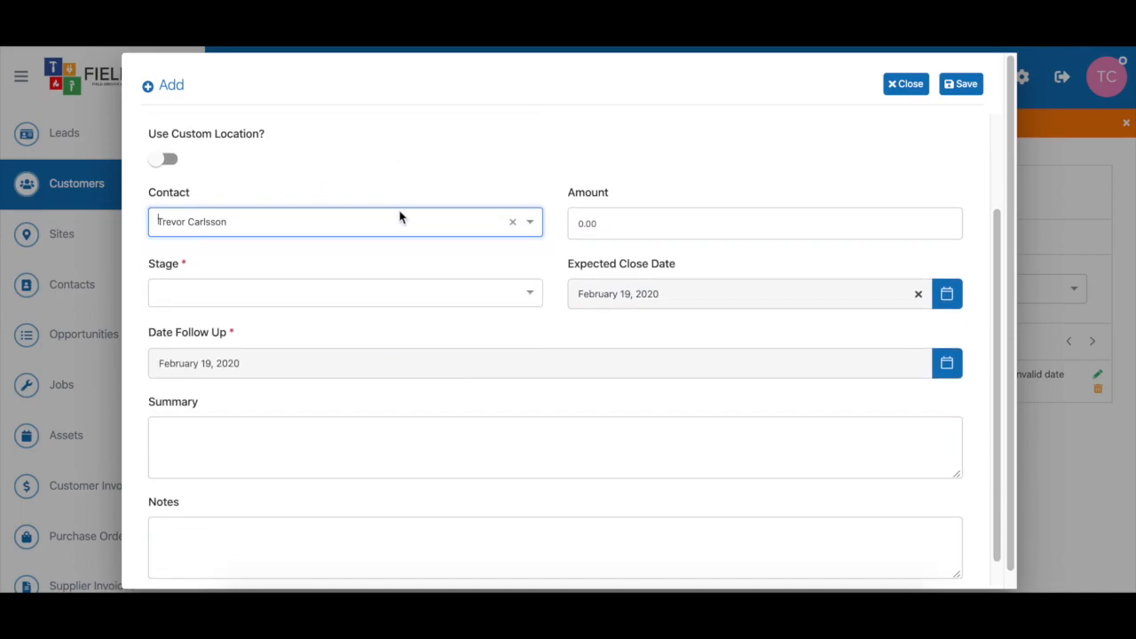
left_click(532, 294)
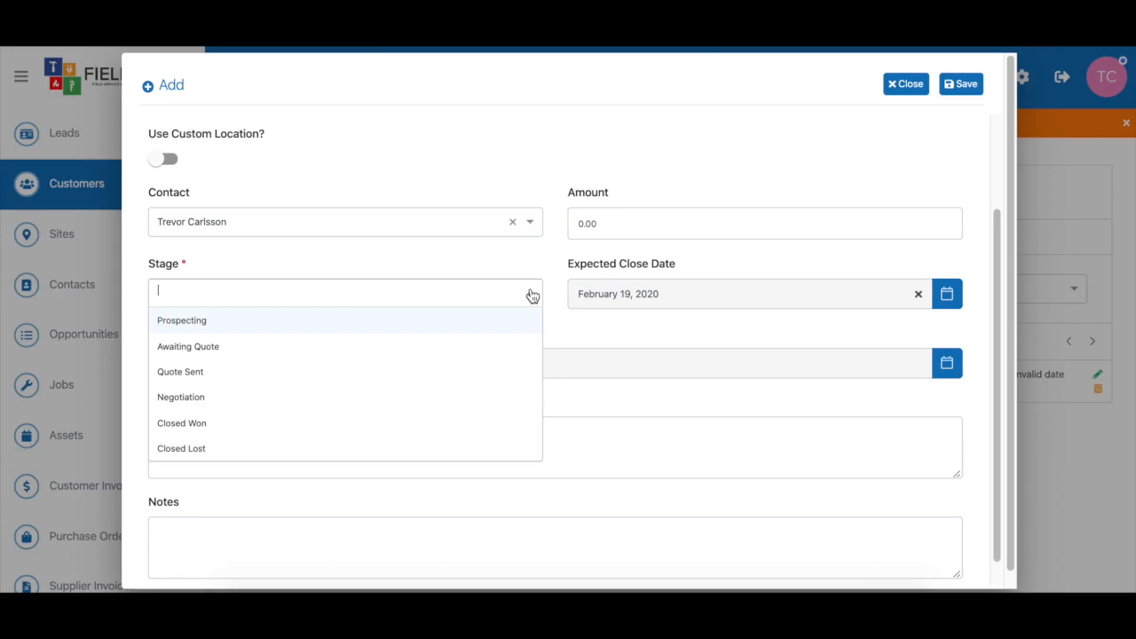
left_click(198, 330)
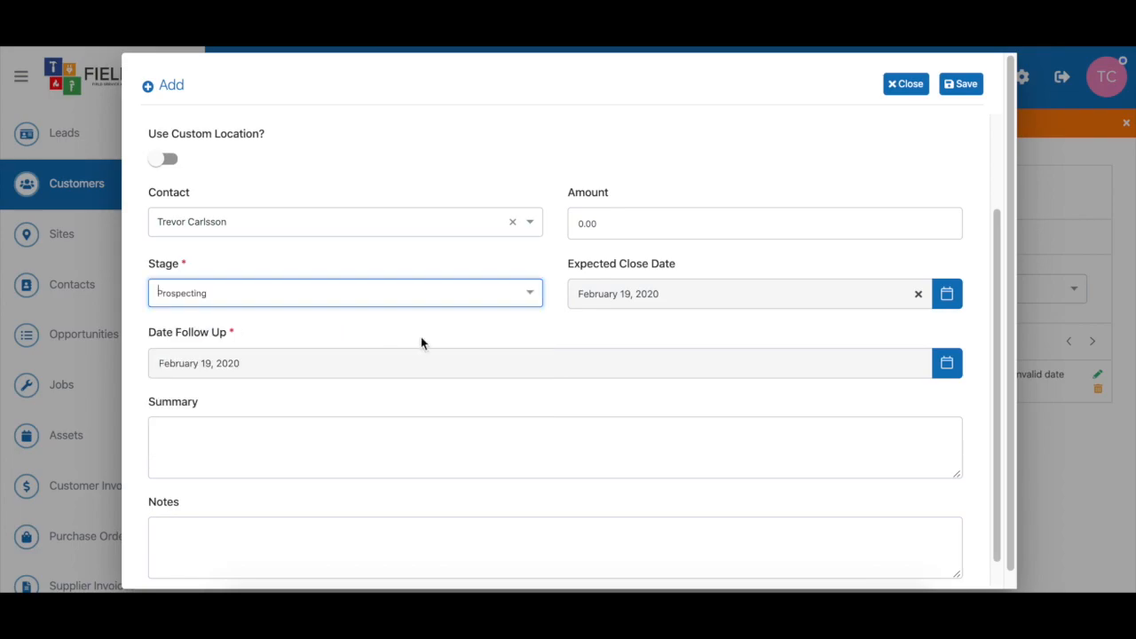
scroll(421, 337, "down", 1)
Enter the summary 'CCTV Install' and save the opportunity as #000022
left_click(214, 412)
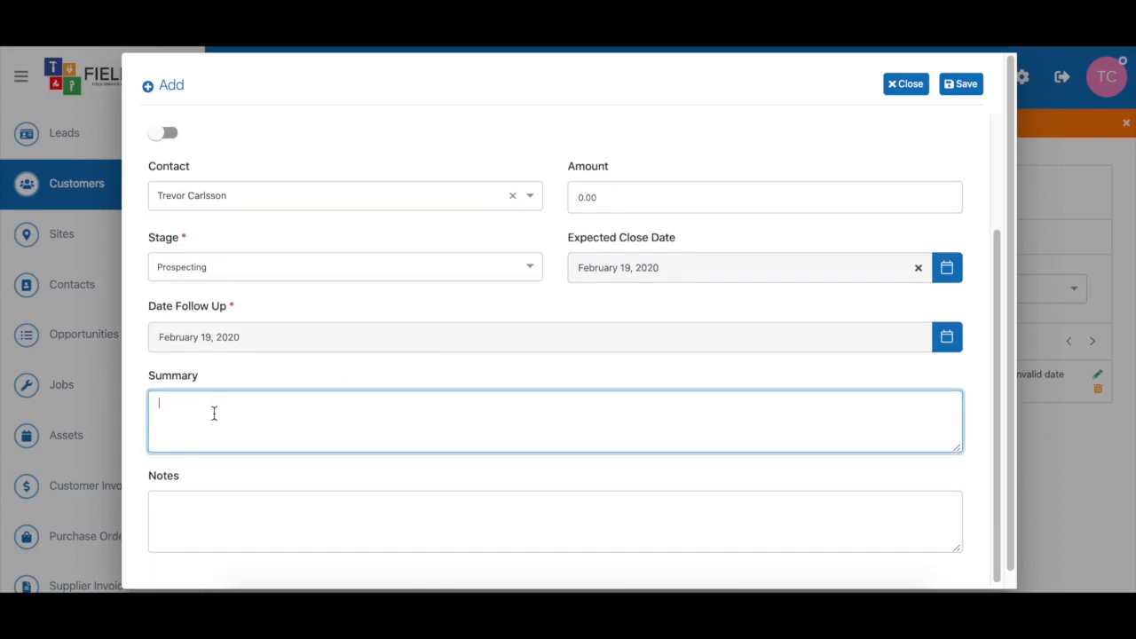
type("CCTV Install")
scroll(480, 382, "up", 2)
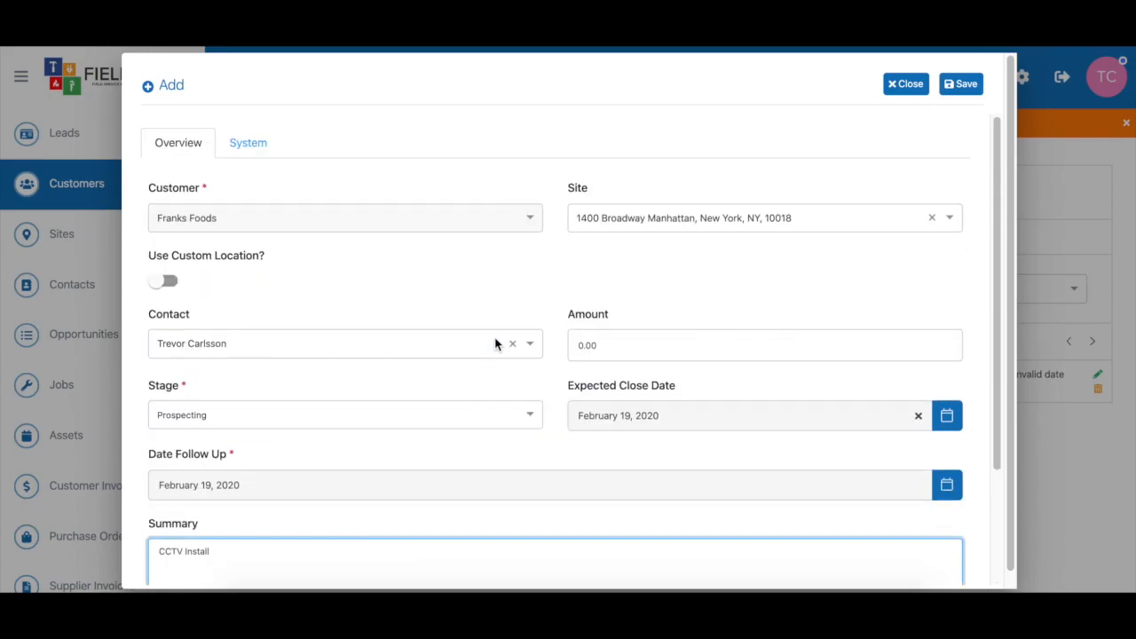
left_click(968, 86)
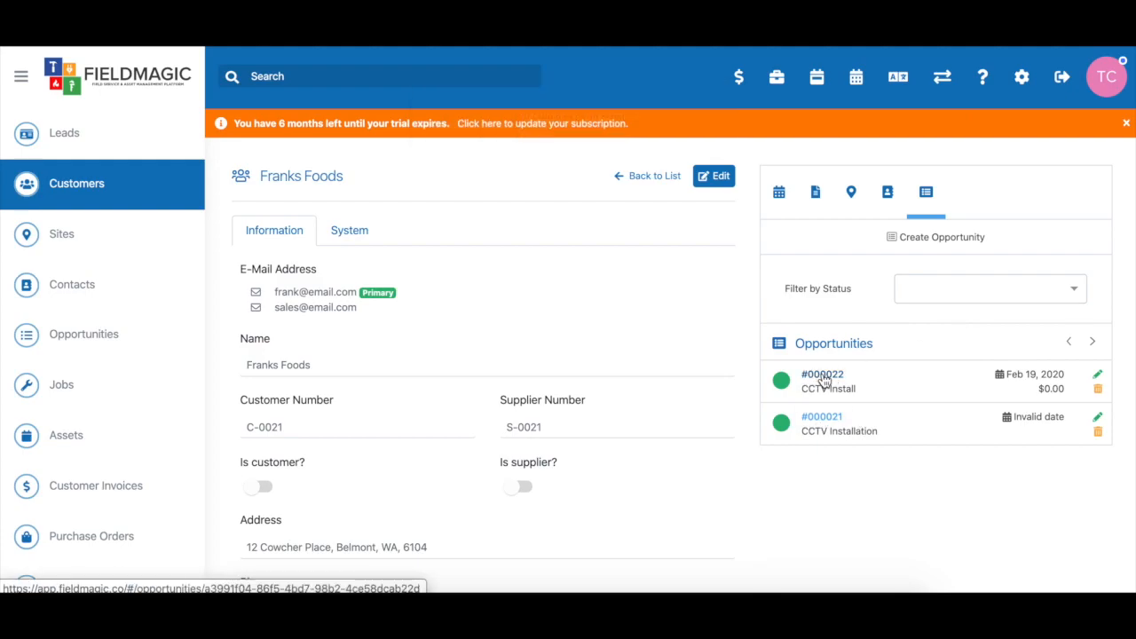
Open opportunity #000022 and show its empty Quotes list
left_click(823, 376)
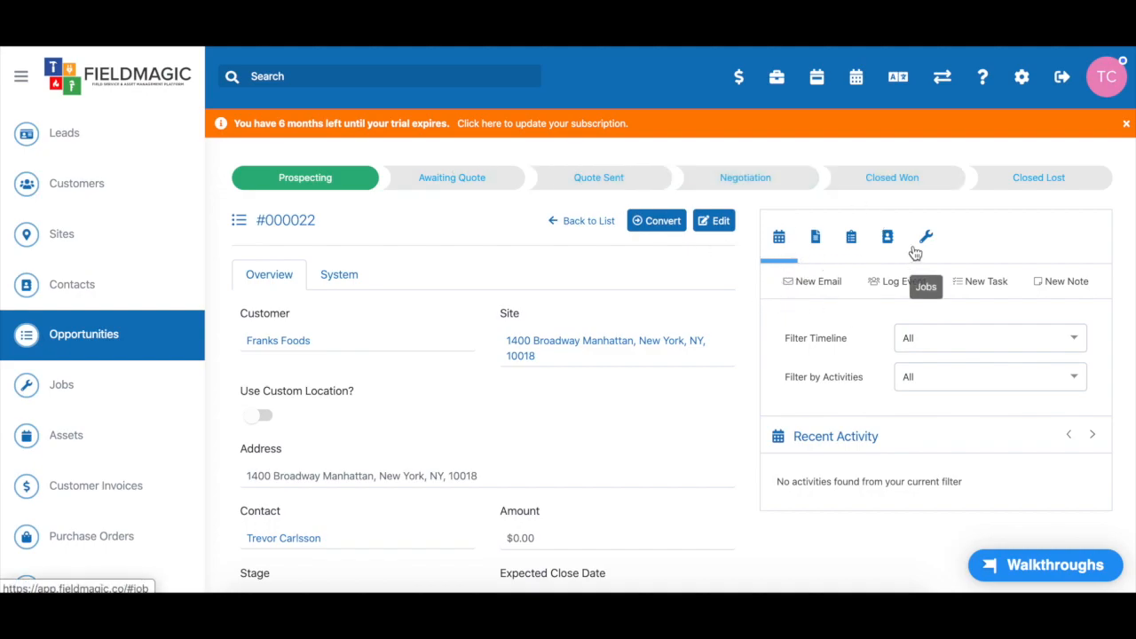
left_click(852, 237)
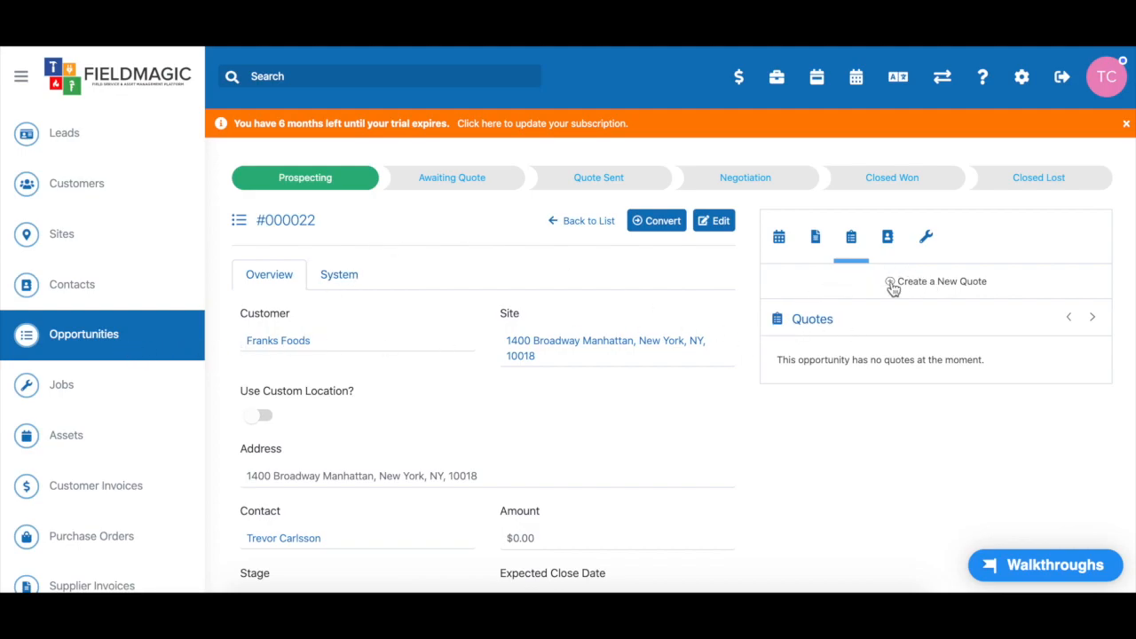
Create a quote summarised 'CCTV Install' with a CCTV Camera Part Number 5171 line at $234.00
left_click(937, 284)
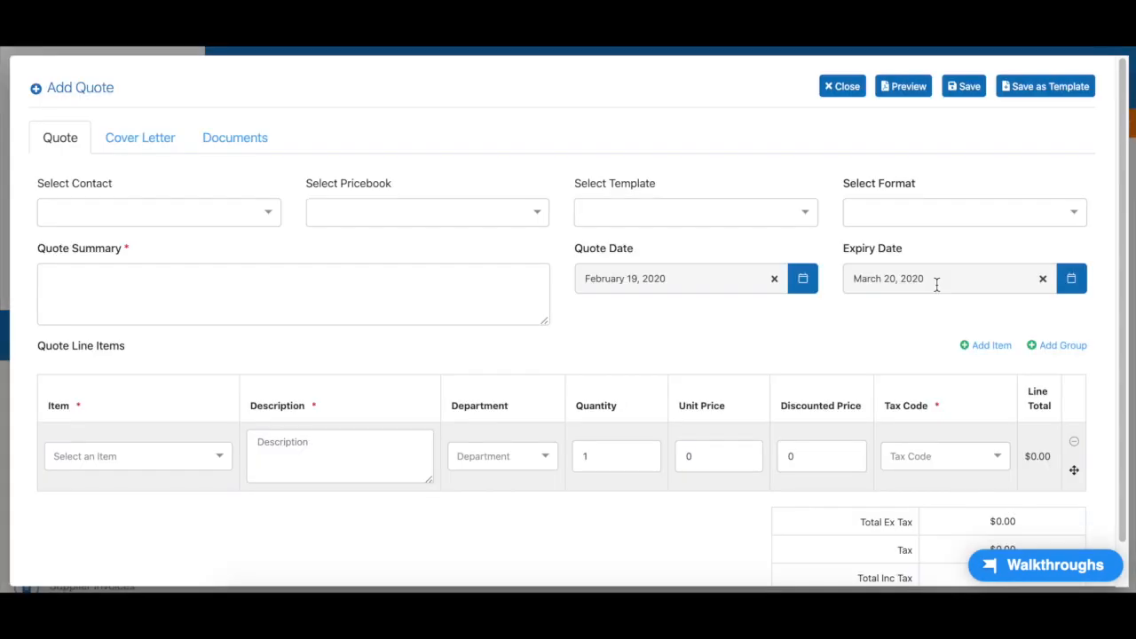
scroll(731, 387, "down", 1)
scroll(731, 387, "up", 1)
left_click(148, 300)
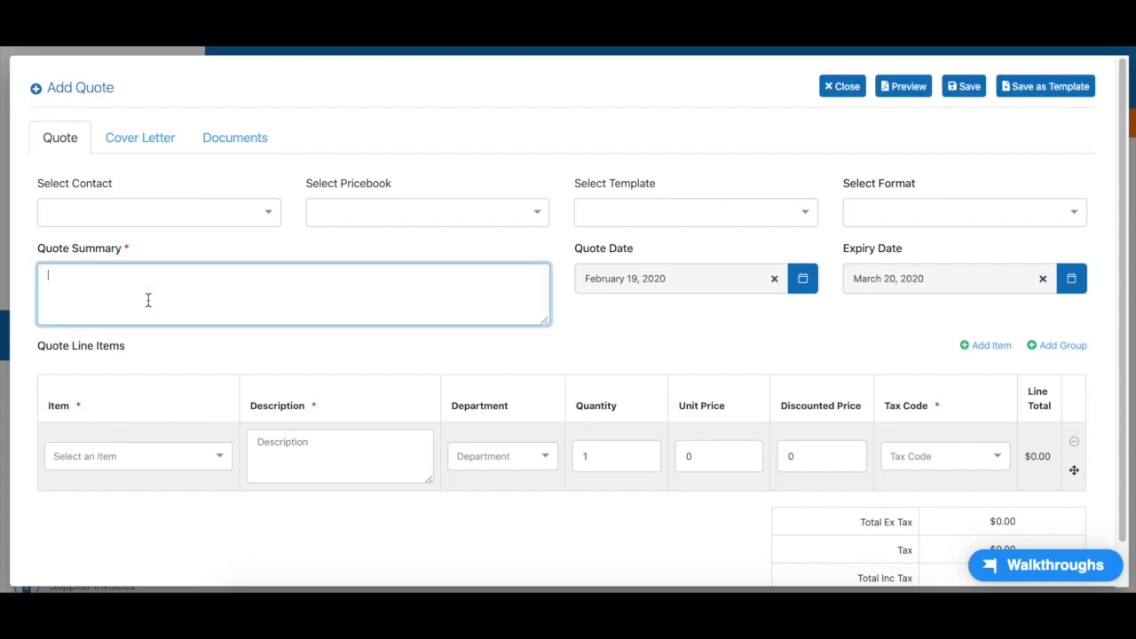
type("CCTV Install")
scroll(358, 337, "down", 1)
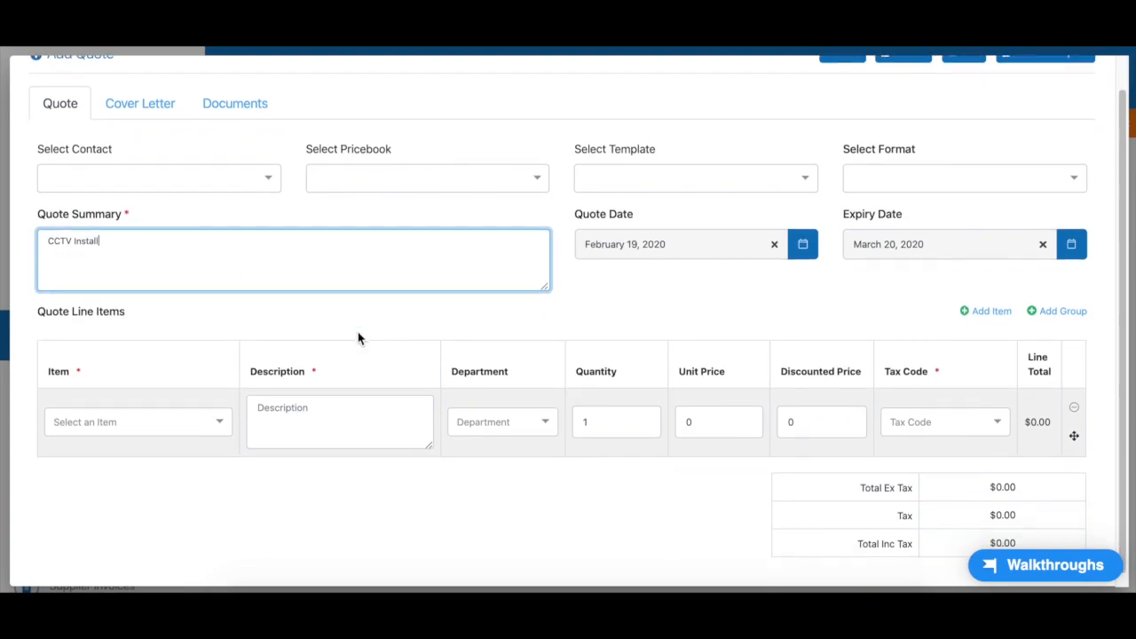
left_click(224, 424)
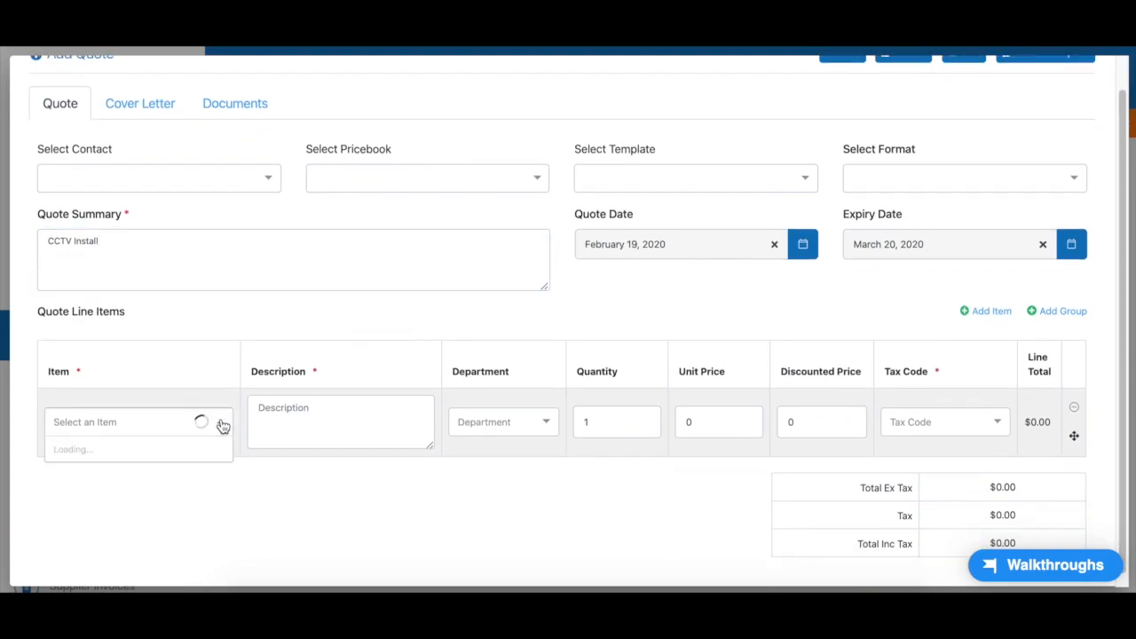
left_click(169, 479)
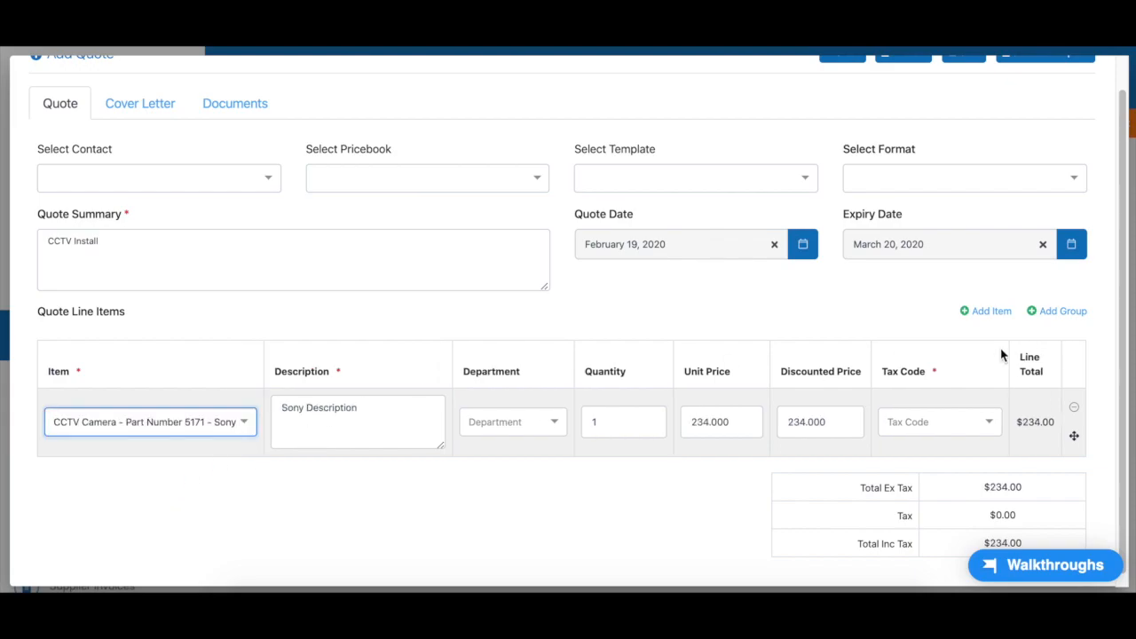
Add group headings 'Parts Required' above the camera line and 'Labour' below it
left_click(1061, 312)
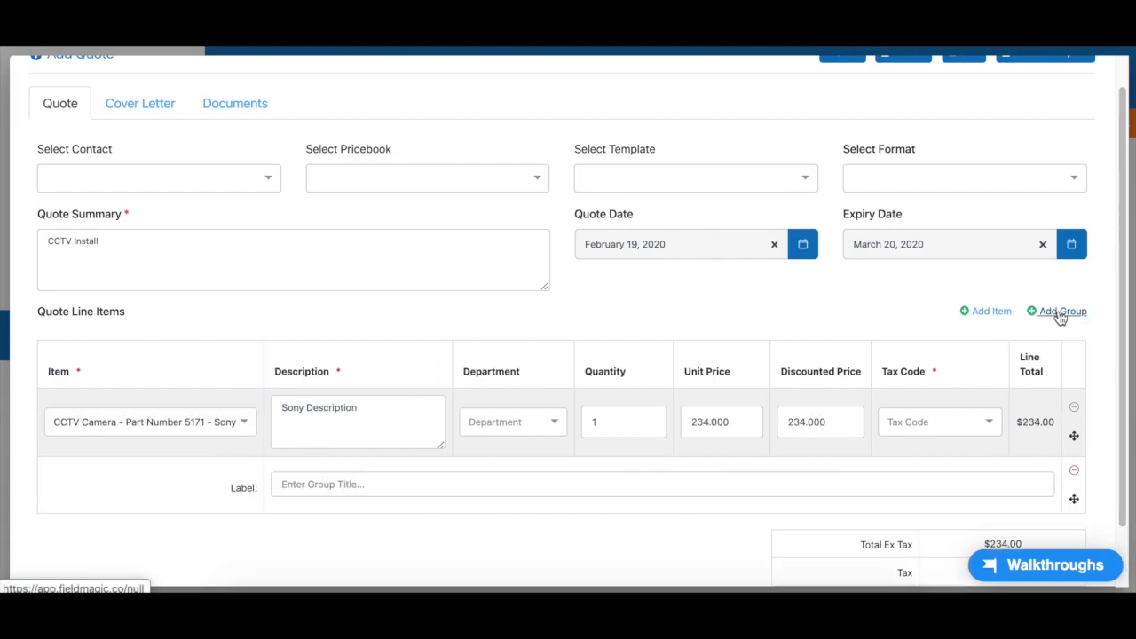
left_click_drag(1074, 499, 1070, 426)
left_click(479, 417)
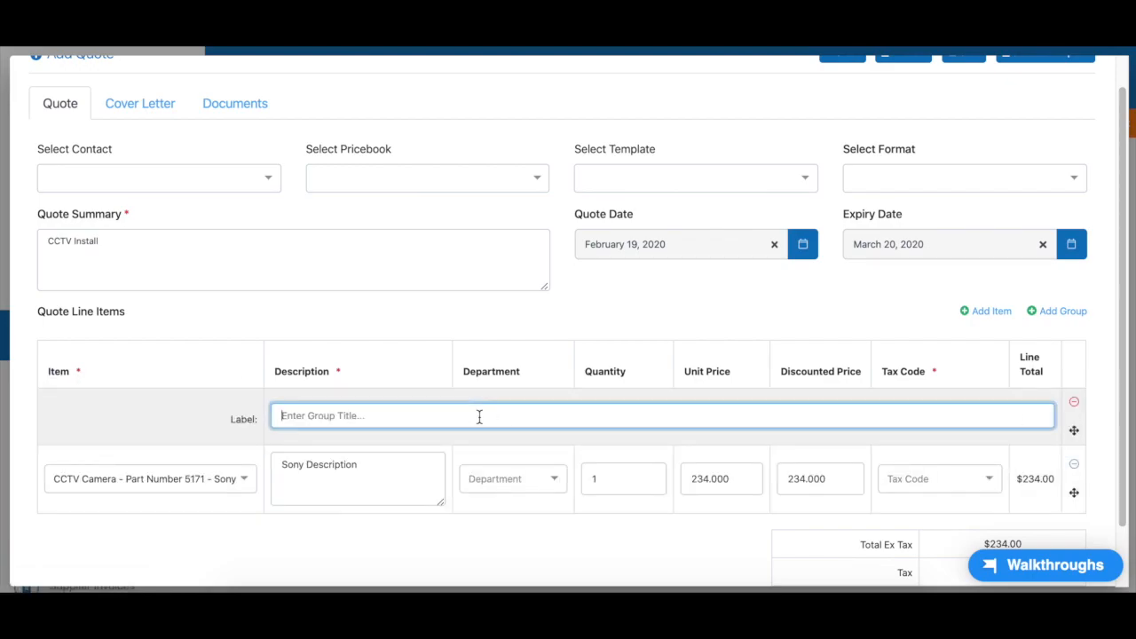
type("Parts Required")
scroll(559, 374, "down", 2)
scroll(614, 327, "up", 1)
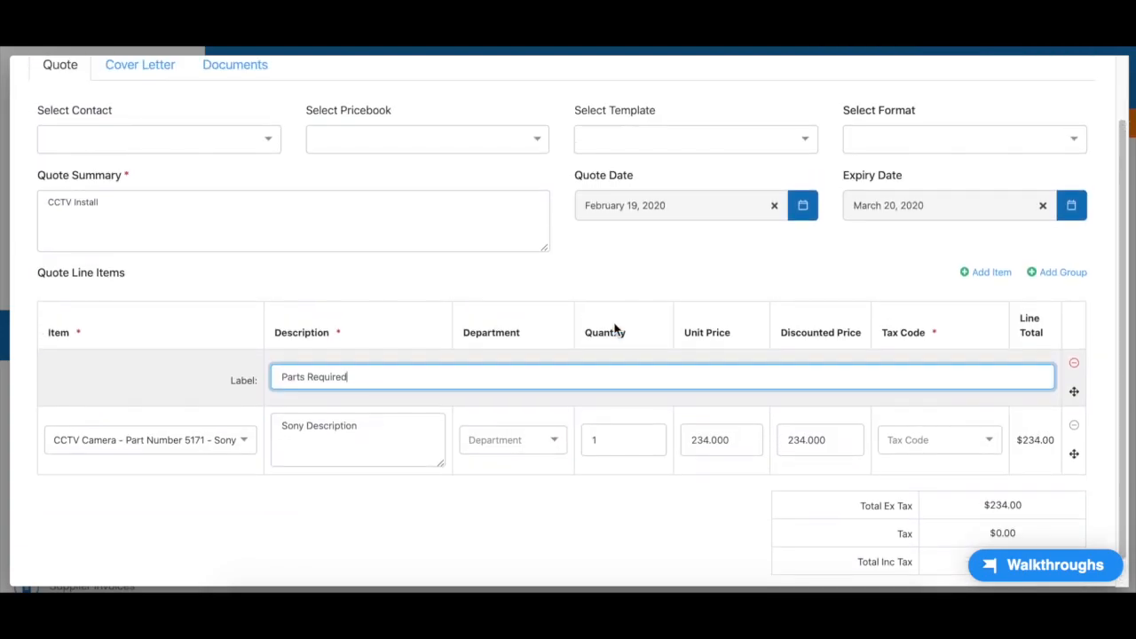
left_click(1054, 278)
left_click(455, 500)
type("Labour")
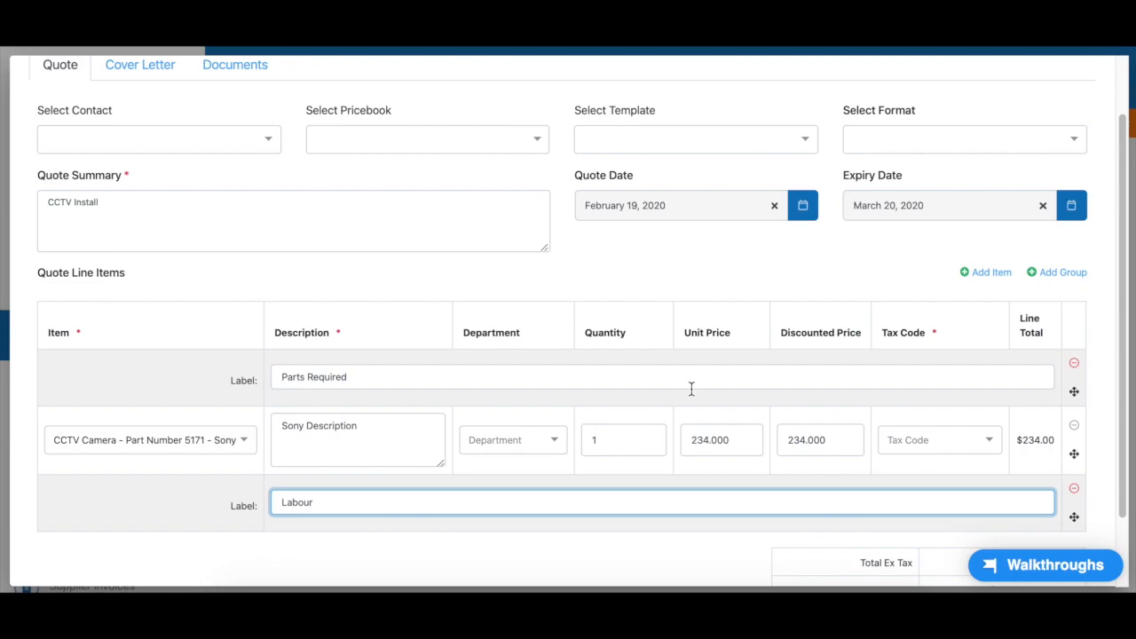
Add a Labour item line under the Labour group with quantity 2
left_click(991, 273)
scroll(842, 292, "down", 2)
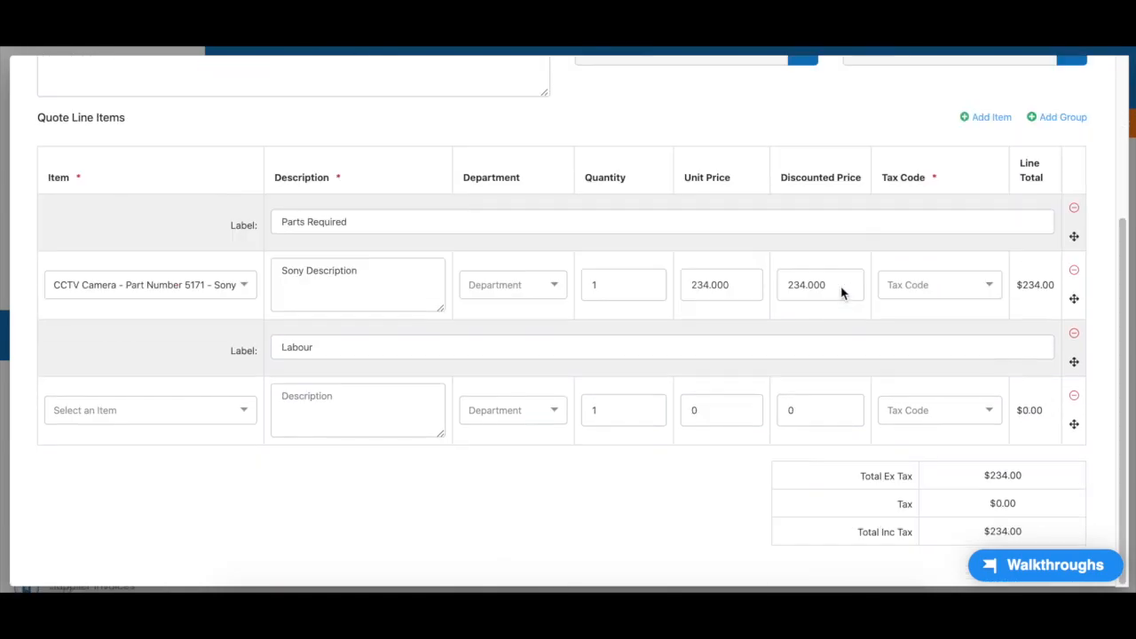
left_click(234, 406)
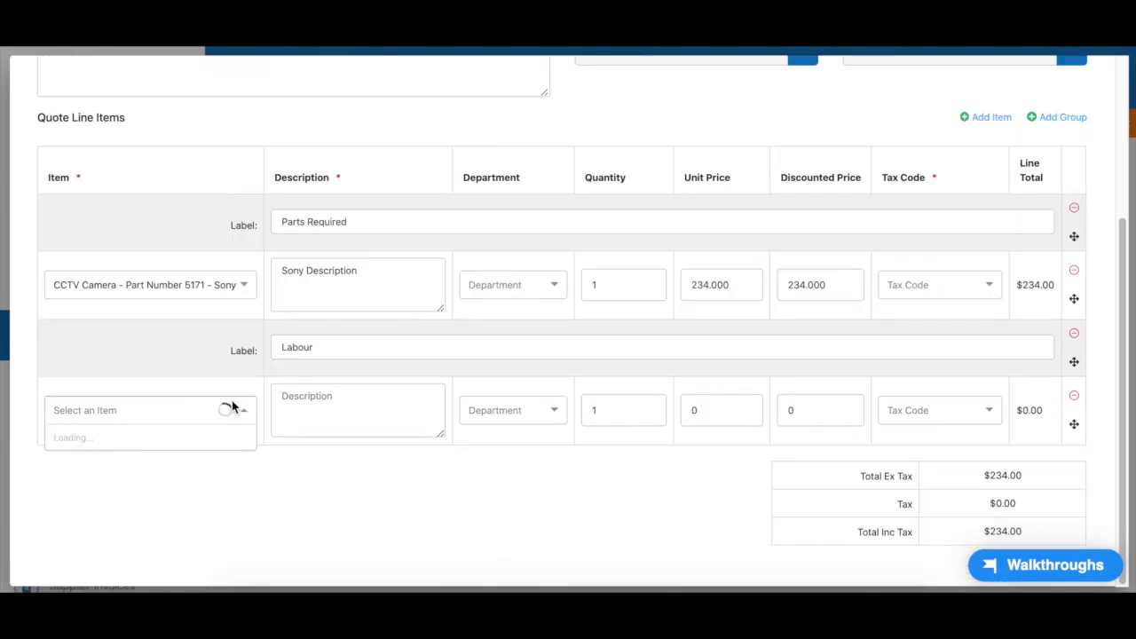
left_click(90, 506)
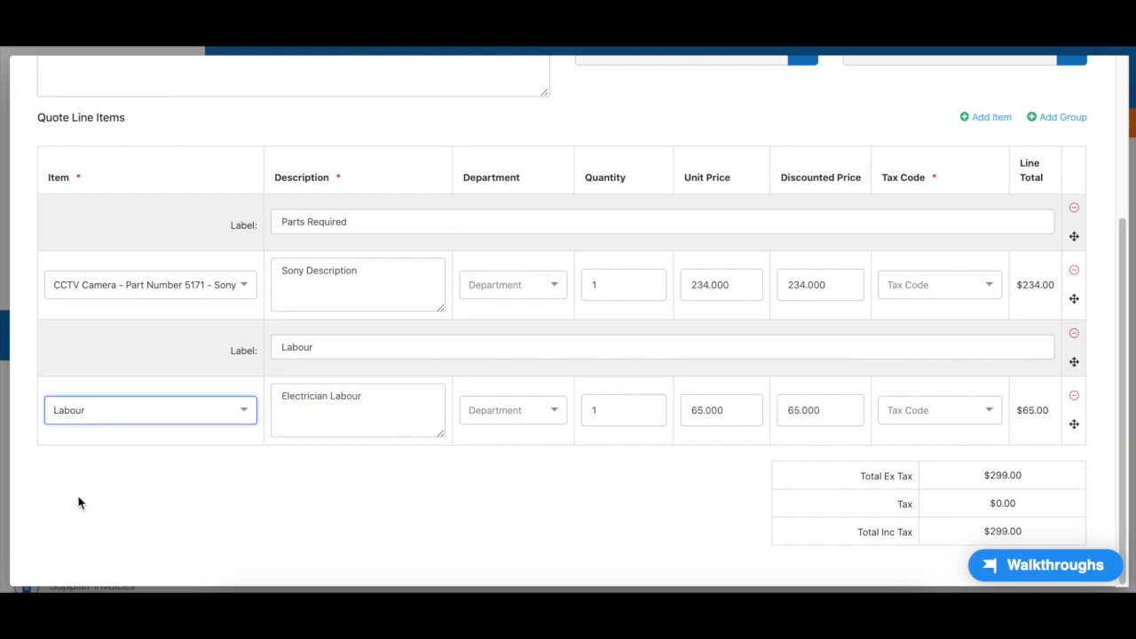
left_click(619, 410)
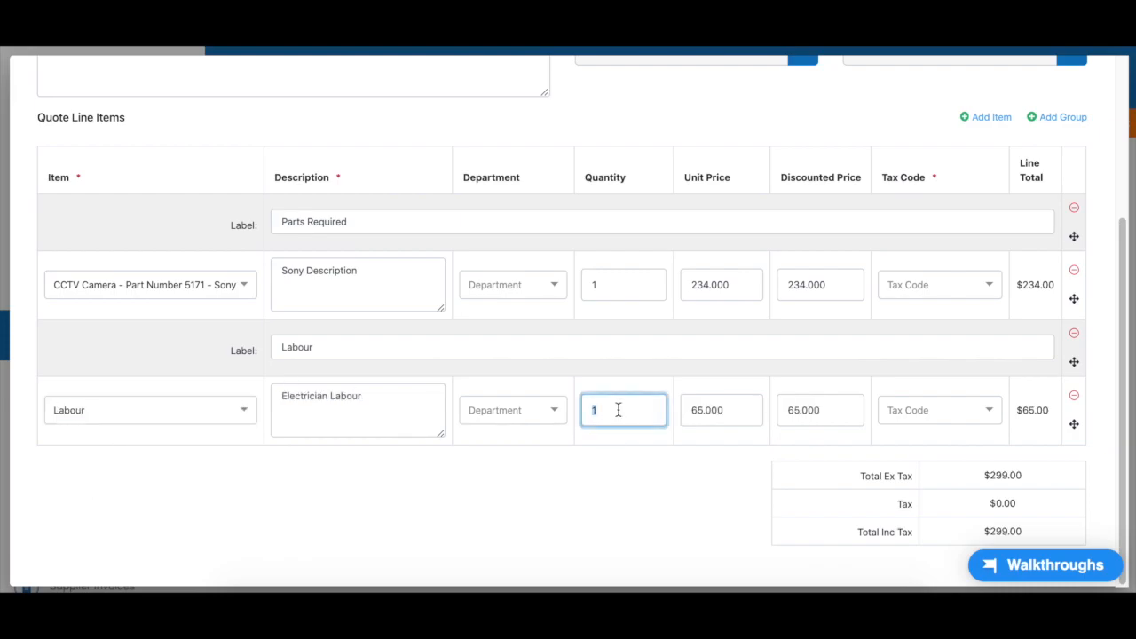
type("2")
Set both the camera and Labour lines to No Department with GST (10%)
left_click(550, 414)
left_click(521, 439)
left_click(530, 295)
left_click(506, 312)
left_click(988, 297)
left_click(941, 311)
left_click(954, 411)
left_click(925, 439)
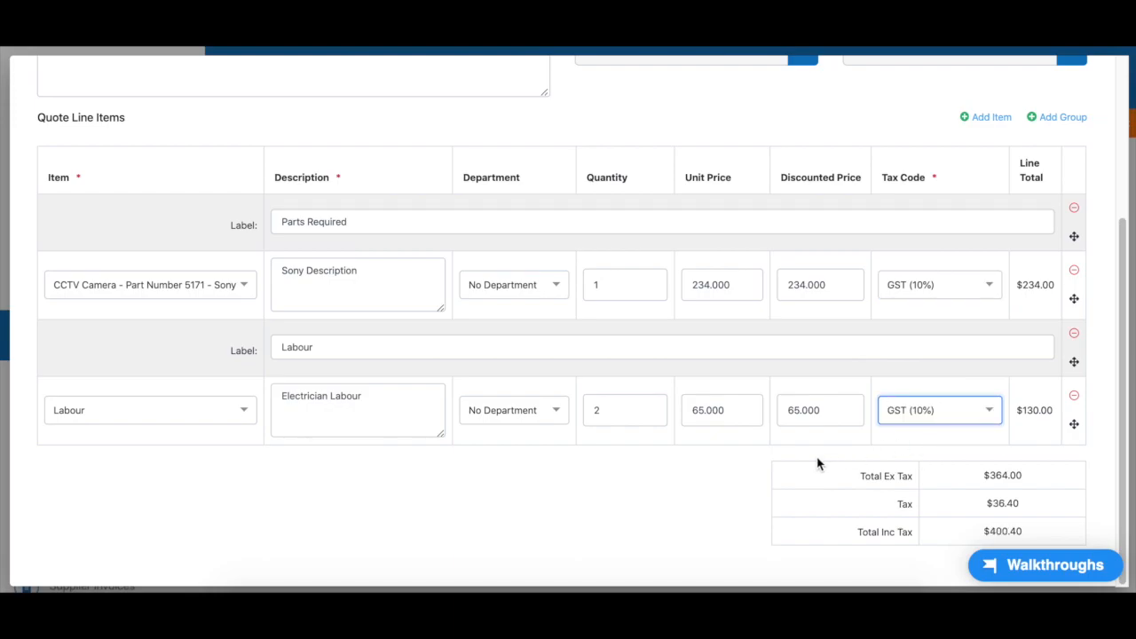
scroll(818, 463, "up", 3)
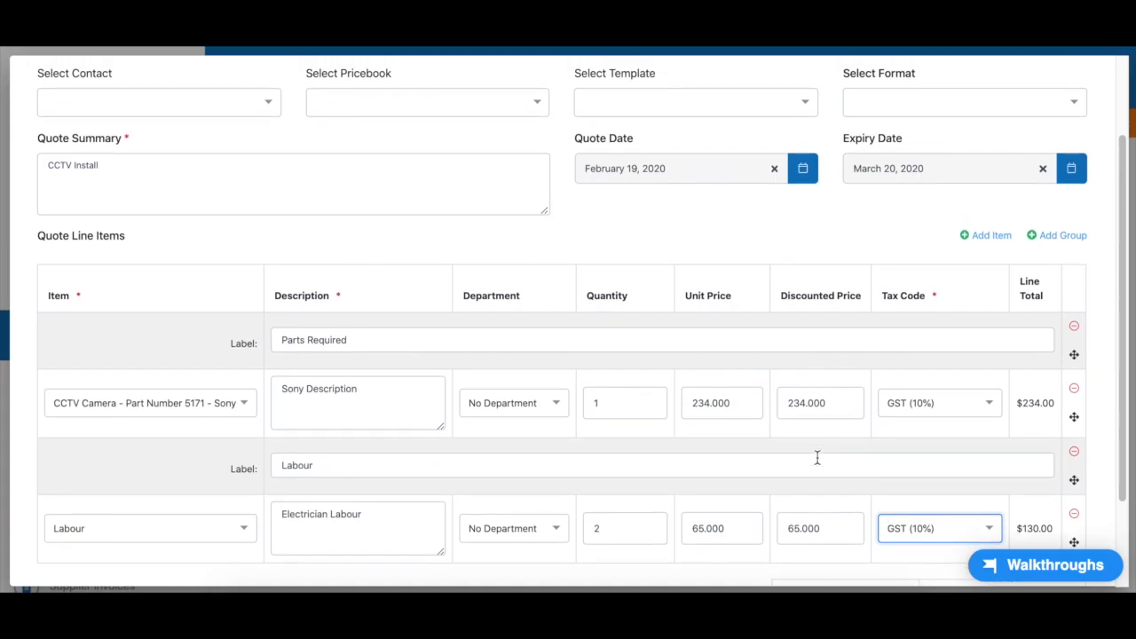
scroll(818, 458, "up", 3)
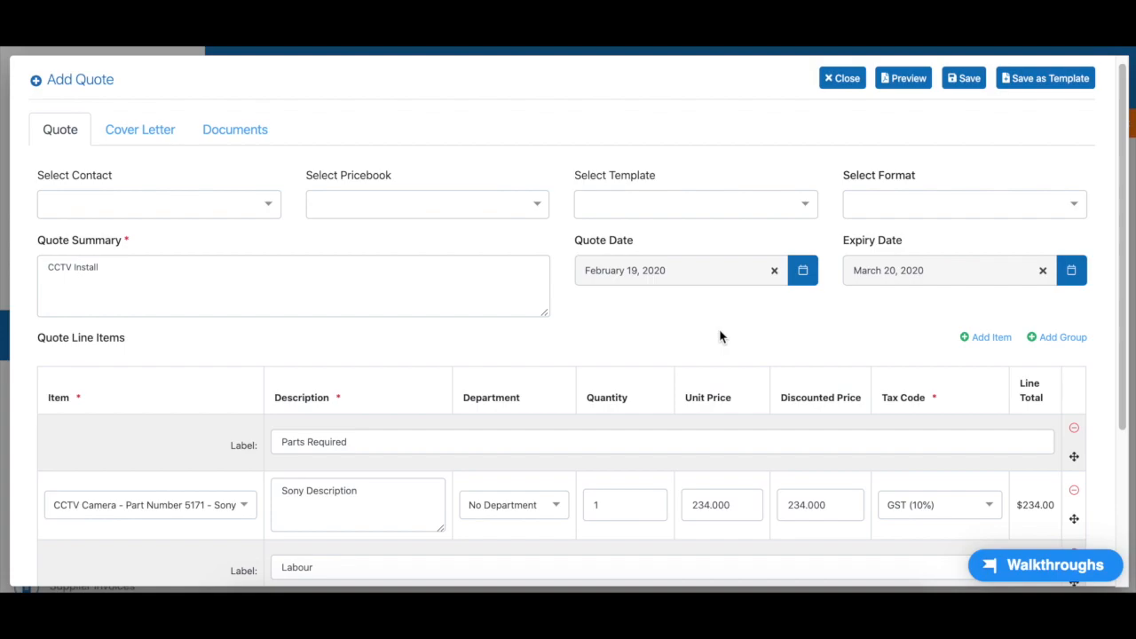
scroll(720, 338, "up", 1)
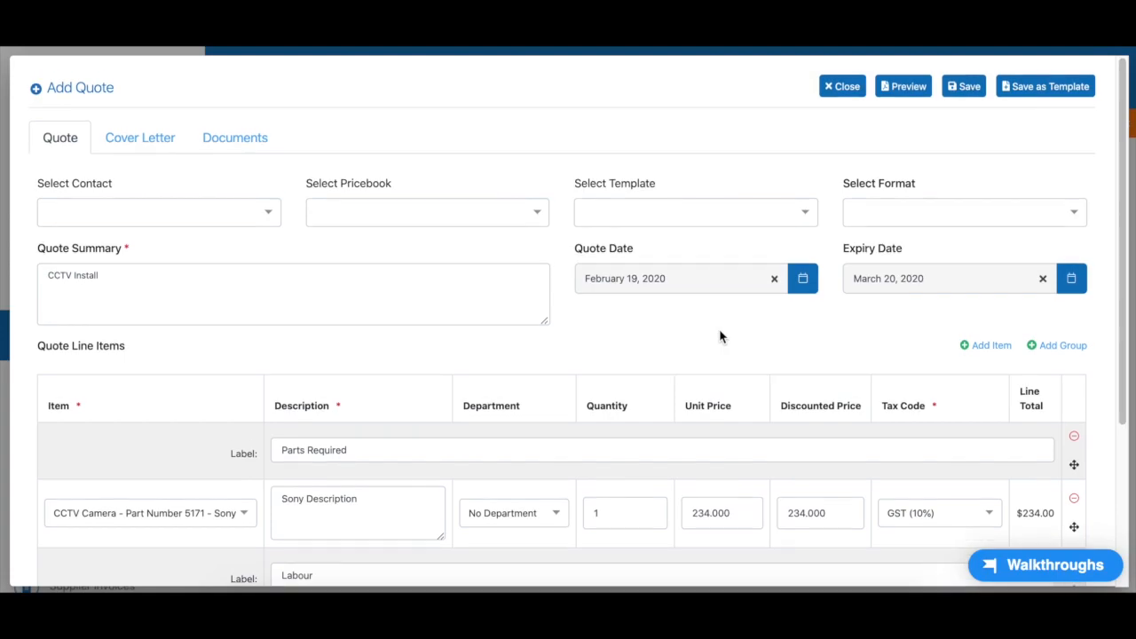
Switch to the Cover Letter and place the cursor in its empty editor
left_click(152, 141)
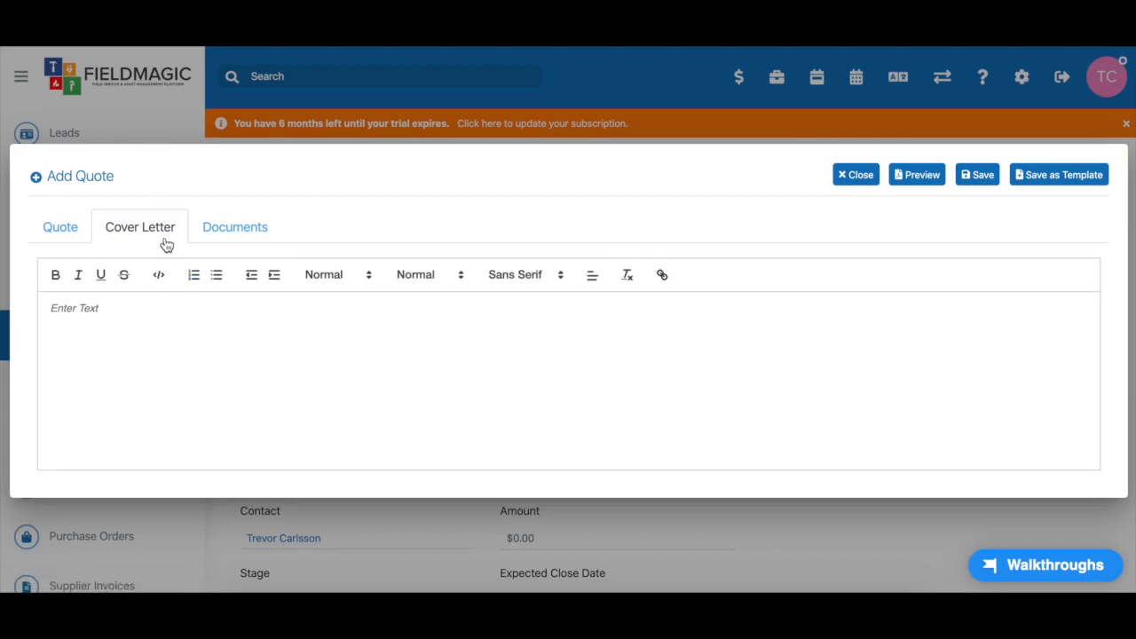
left_click(112, 309)
Return to the Quote details and review the $234.00 camera and $130.00 labour lines
left_click(62, 225)
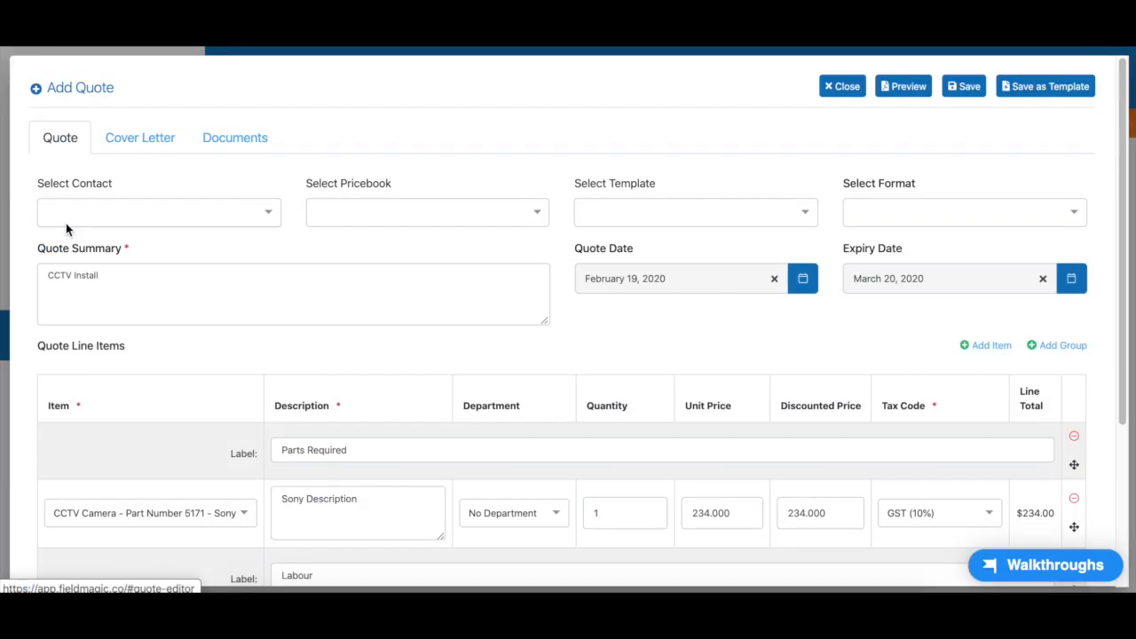
scroll(393, 233, "down", 3)
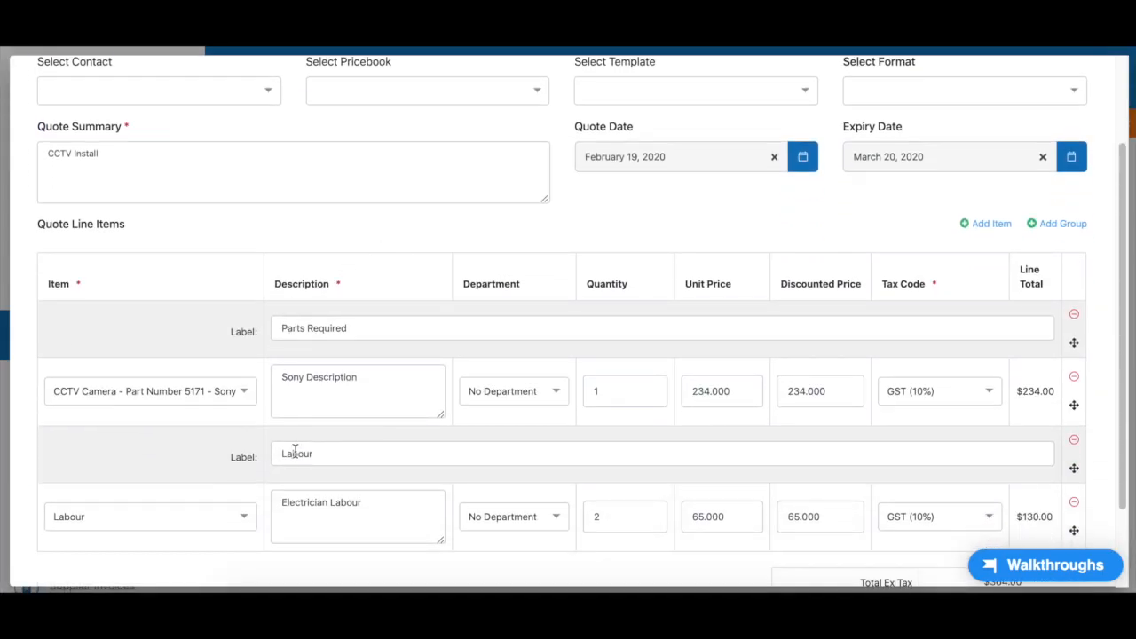
scroll(363, 368, "up", 3)
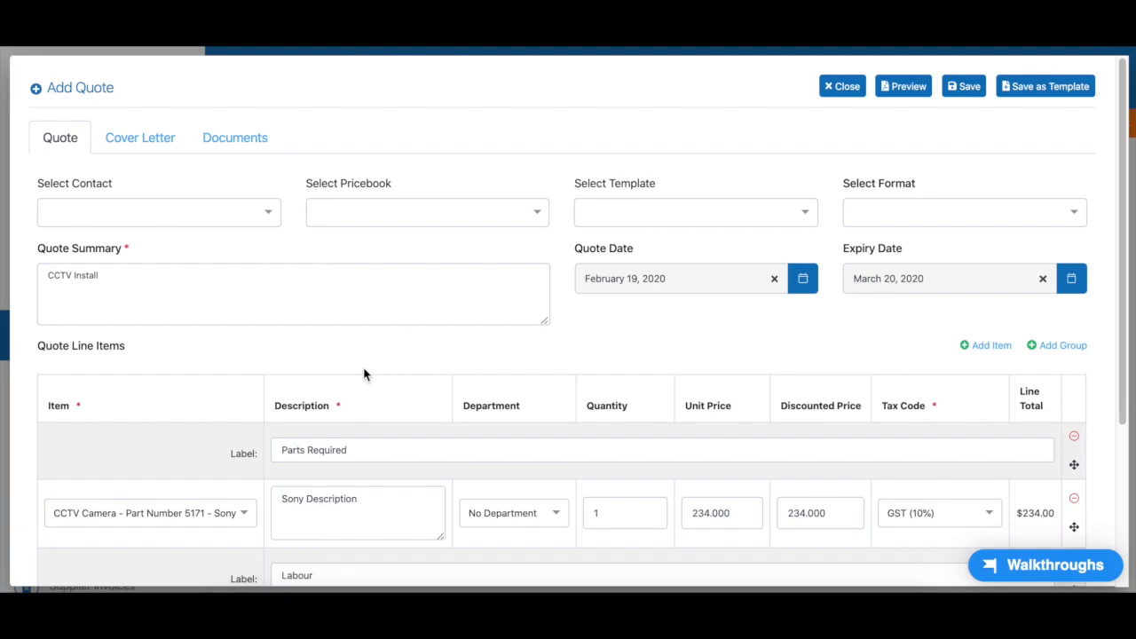
scroll(363, 367, "down", 3)
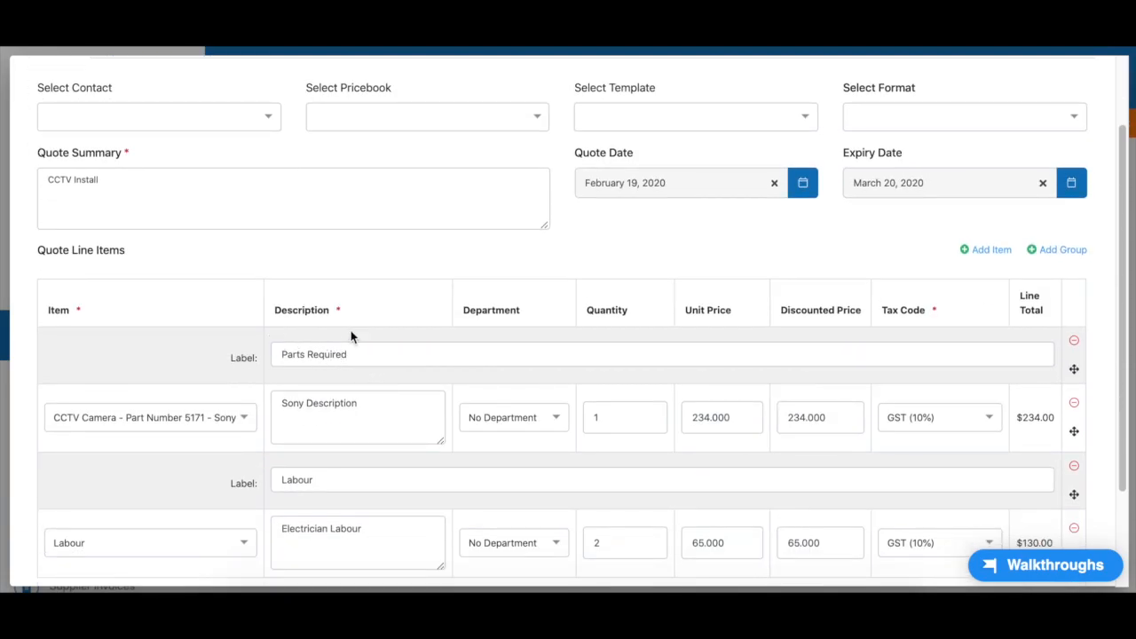
scroll(331, 337, "down", 2)
scroll(411, 388, "up", 5)
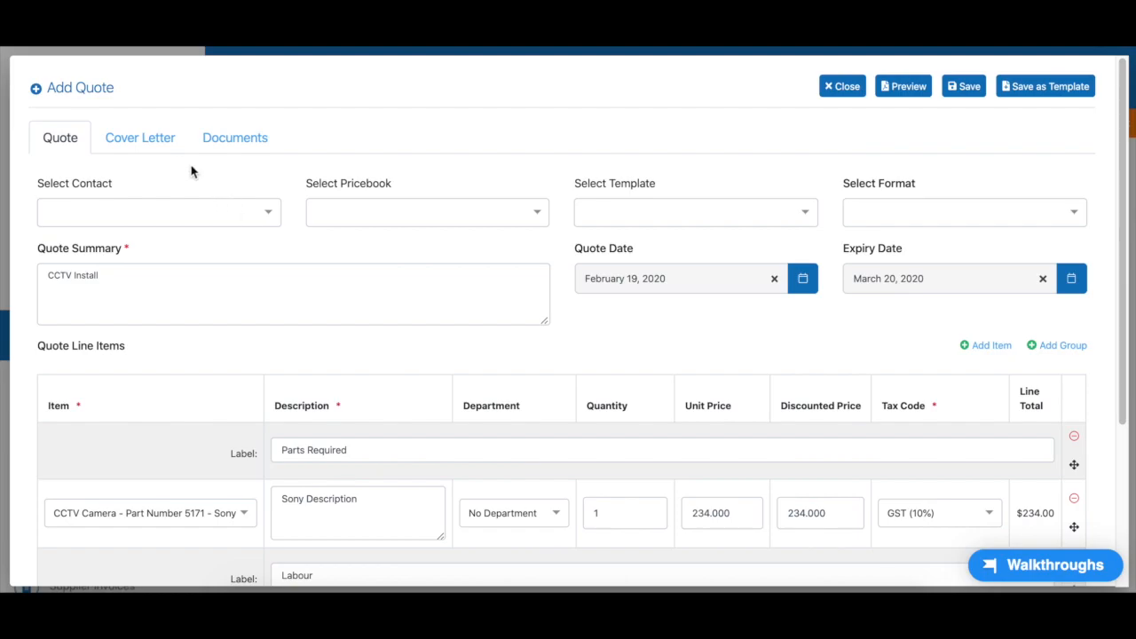
Save the quote as a template named 'Basic CCTV Install'
left_click(142, 140)
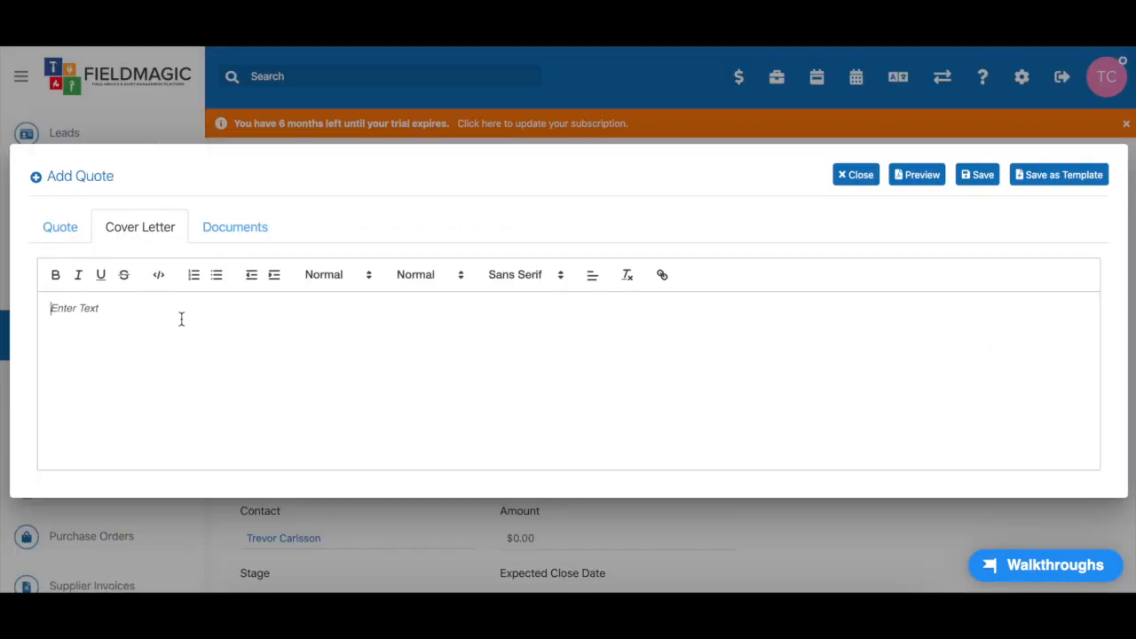
left_click(1062, 181)
left_click(622, 332)
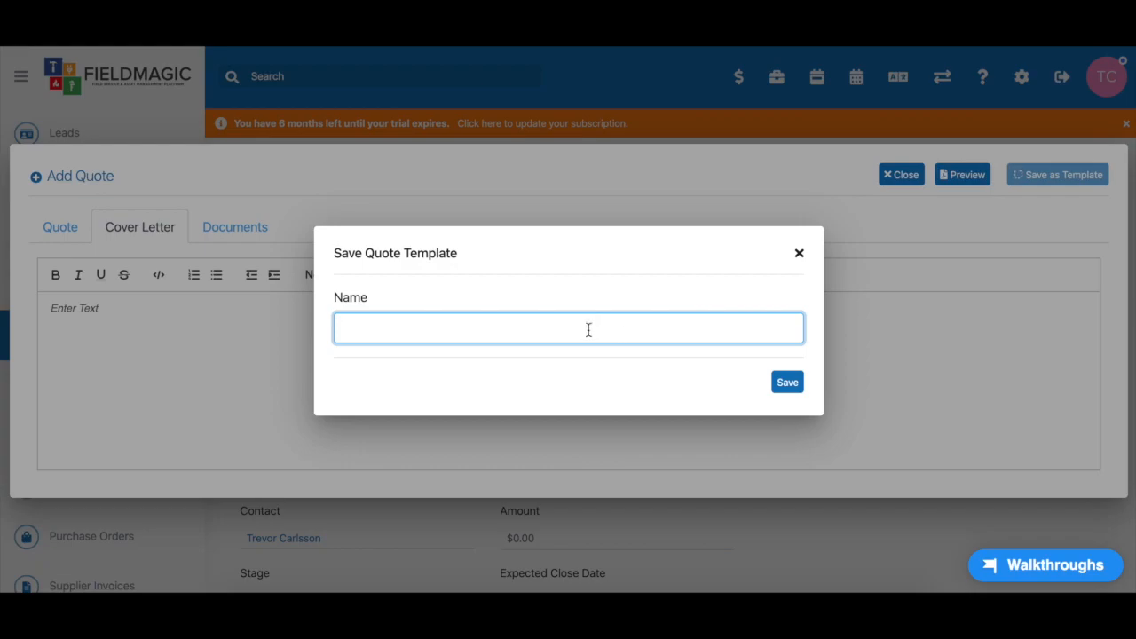
type("Basic CCTV Install")
left_click(787, 387)
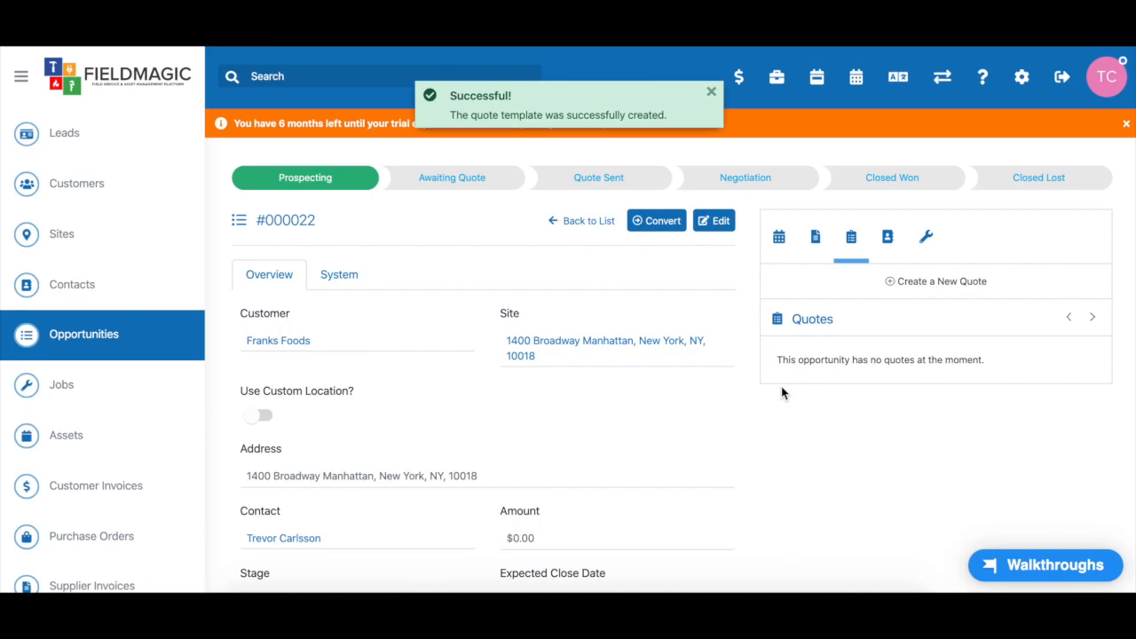
Create a new quote from the Basic CCTV Install template, prefilled with lines totalling $400.40
left_click(913, 281)
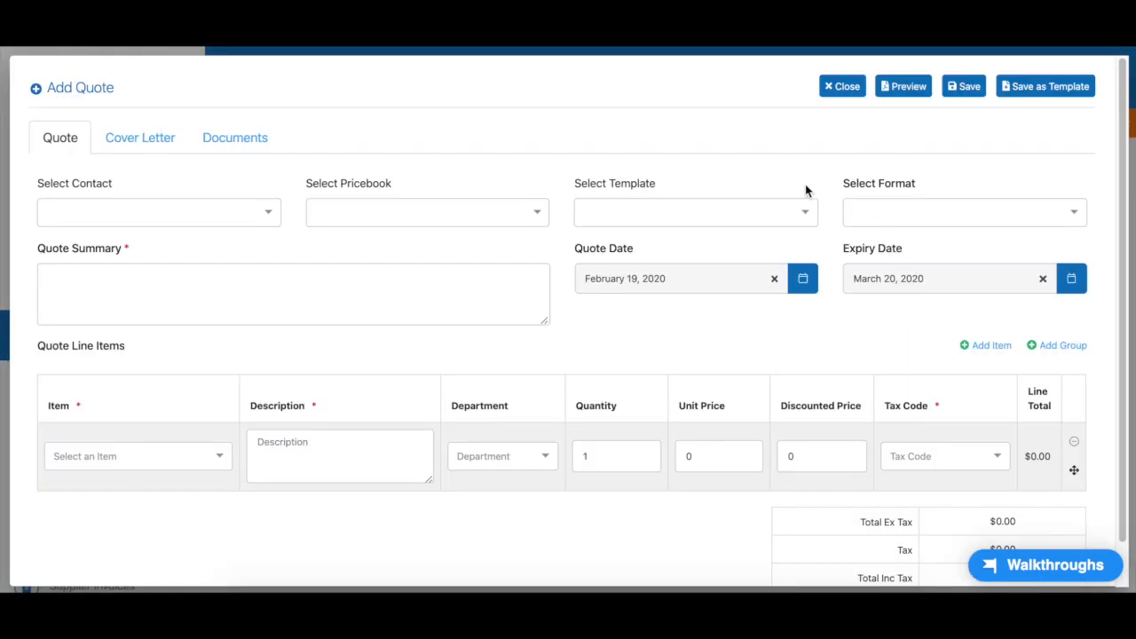
left_click(793, 213)
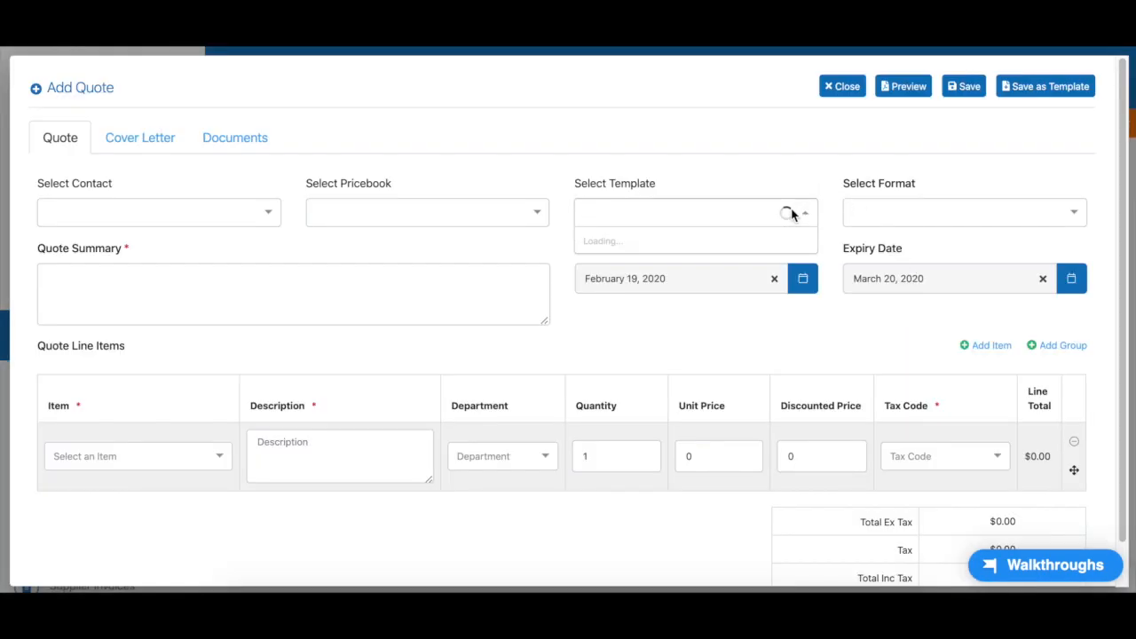
left_click(608, 242)
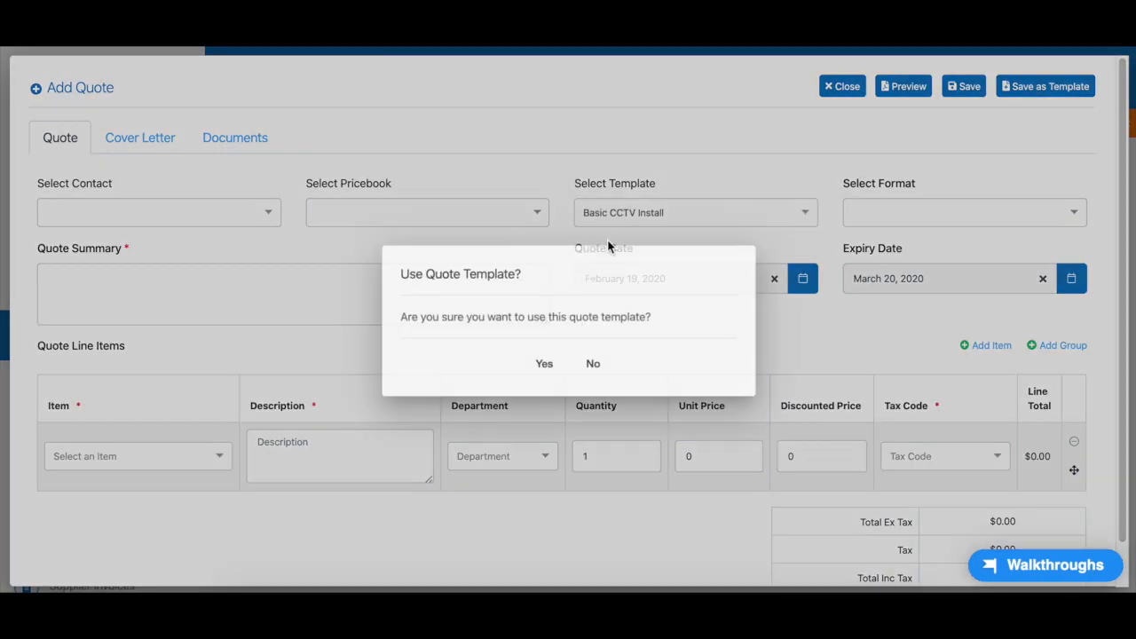
left_click(543, 364)
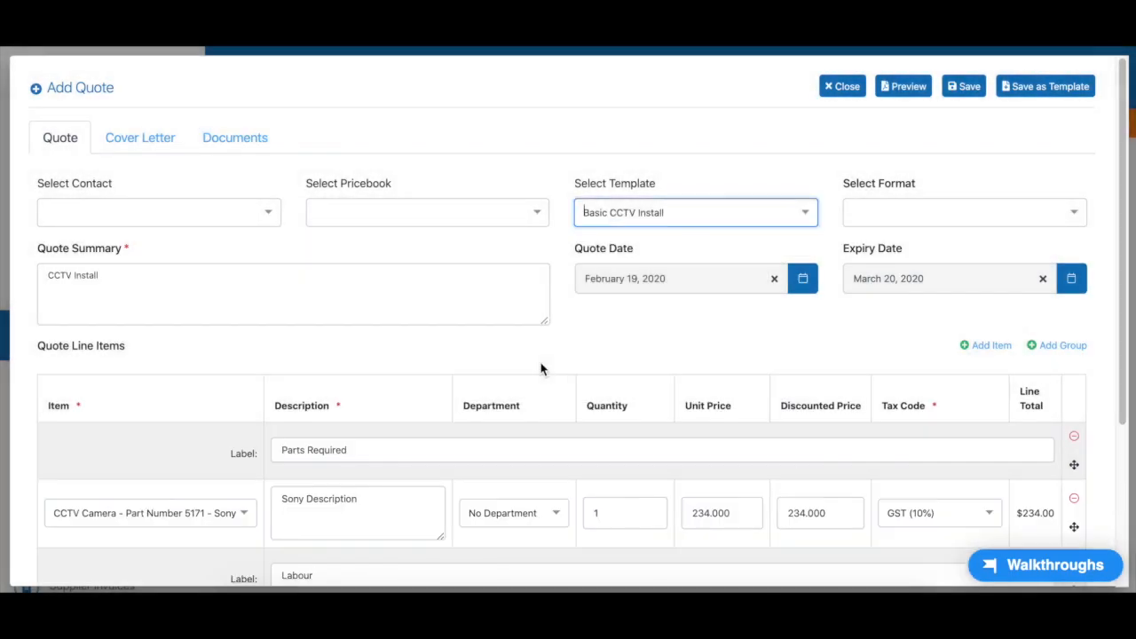
scroll(697, 350, "down", 2)
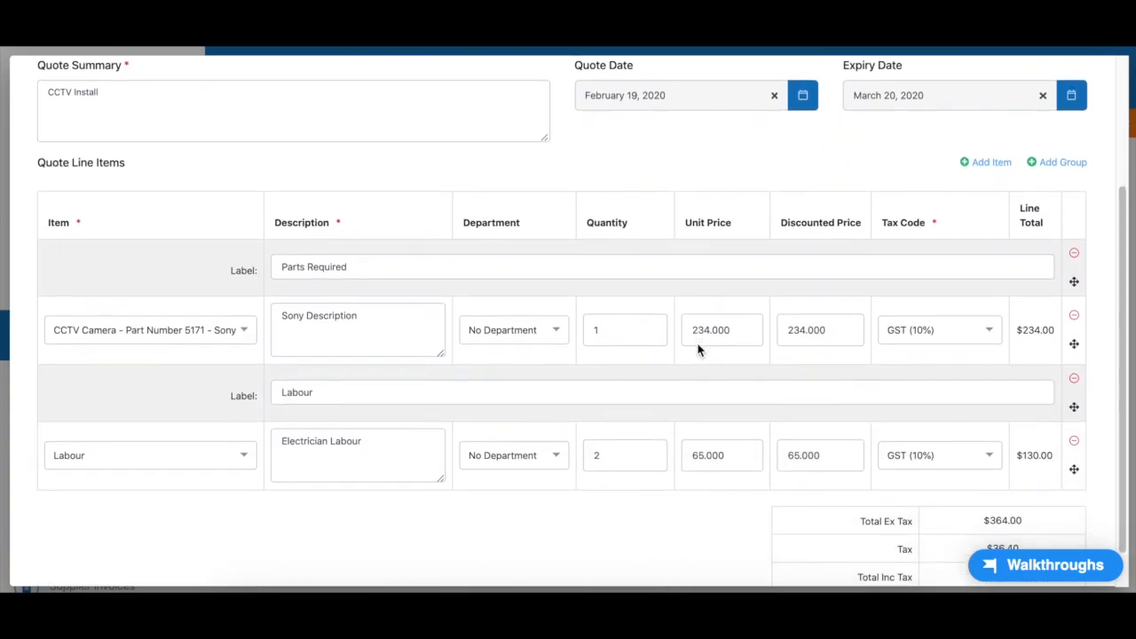
scroll(512, 351, "up", 1)
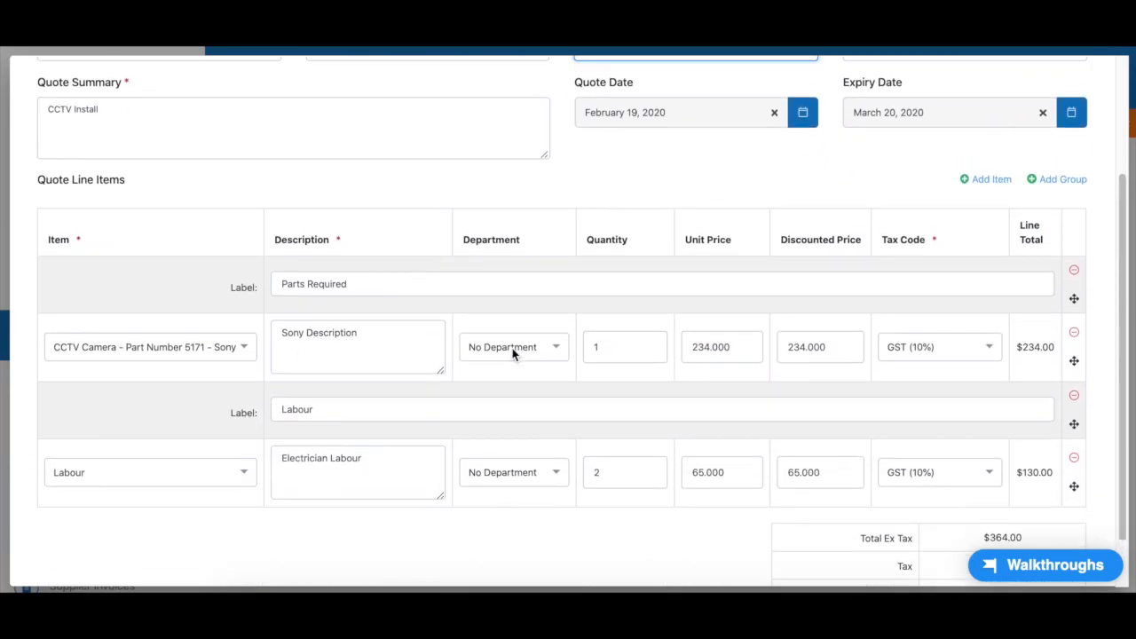
scroll(621, 358, "down", 1)
scroll(621, 357, "up", 2)
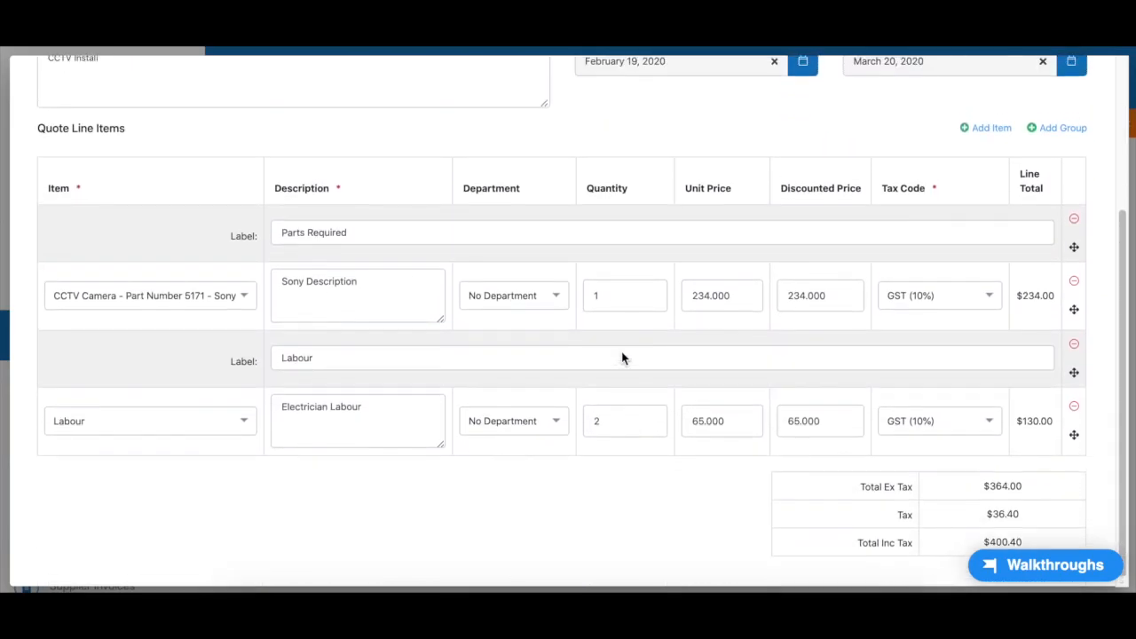
scroll(621, 355, "up", 1)
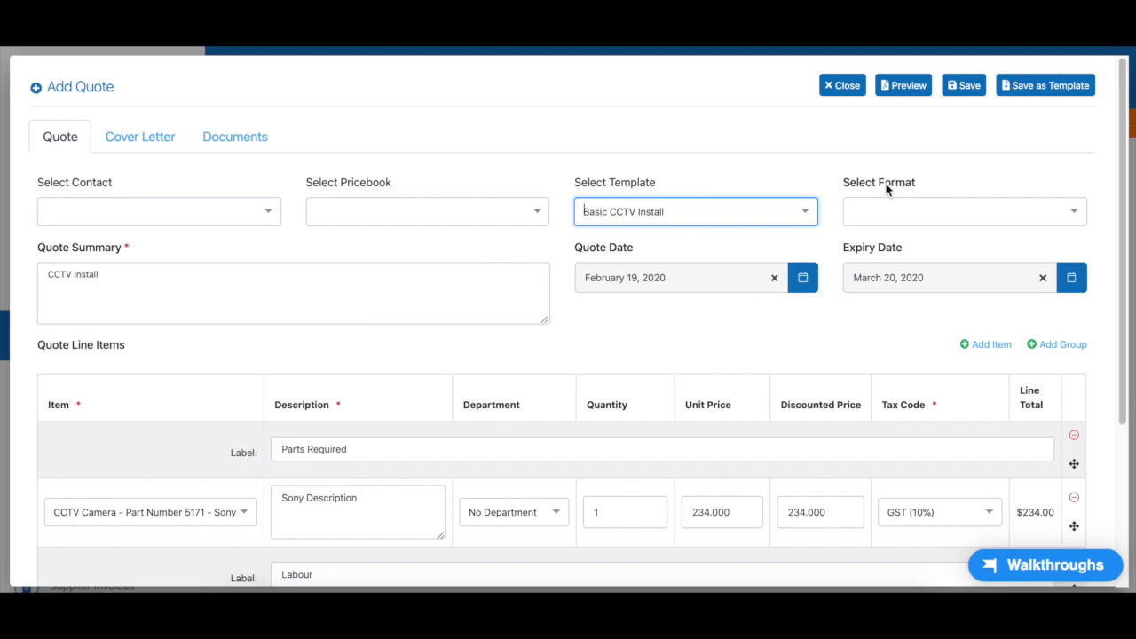
Change the quote format from Show Detail to Group Totals
left_click(944, 210)
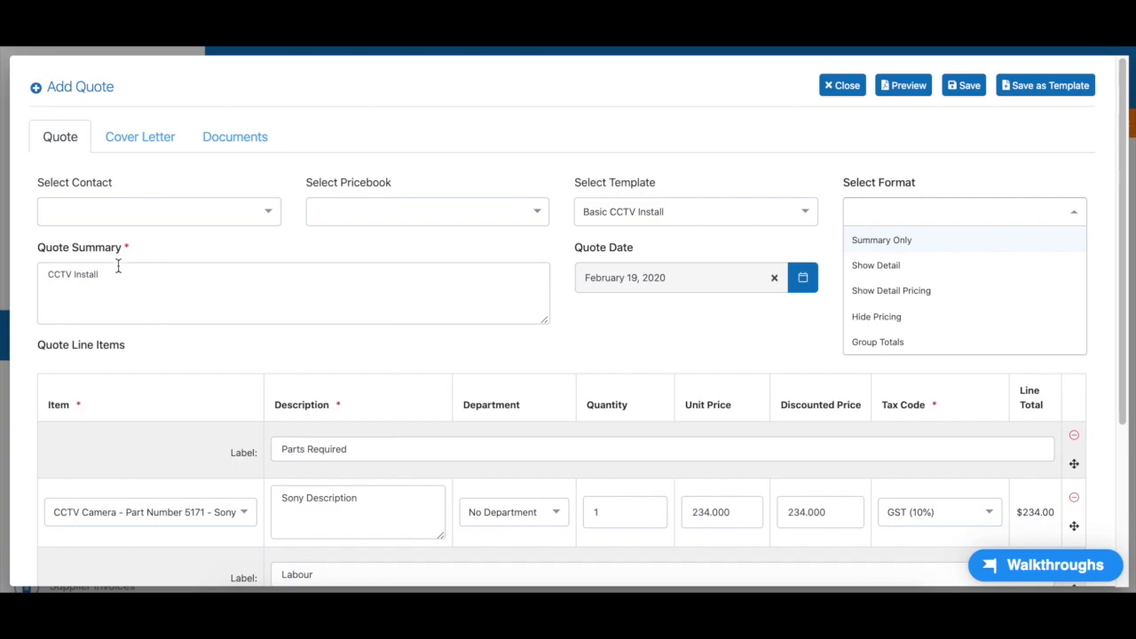
left_click(875, 265)
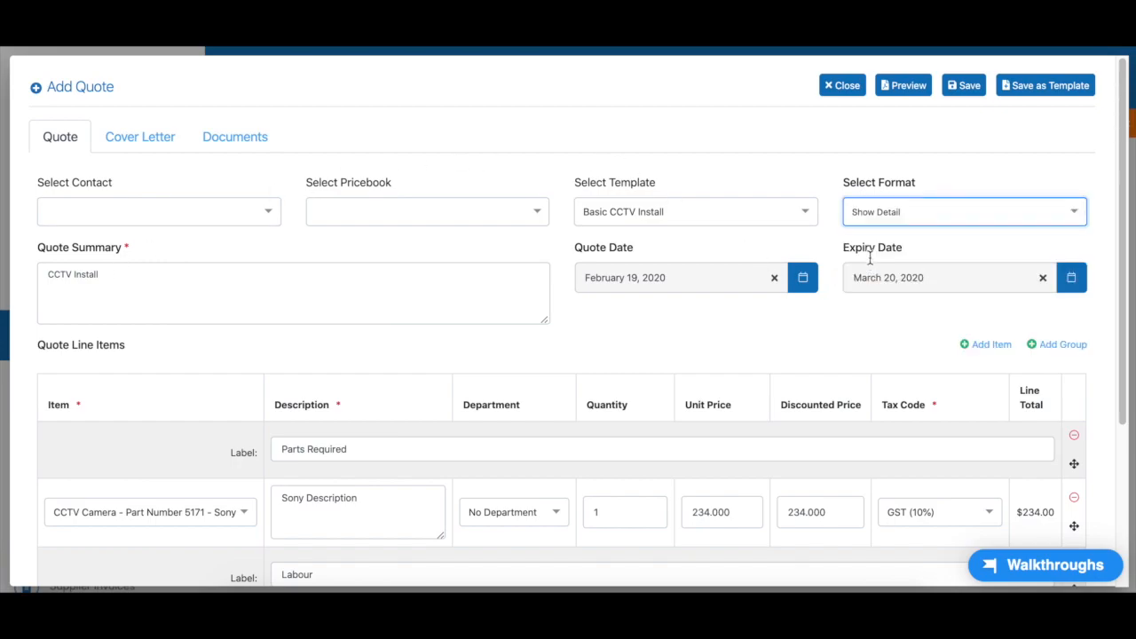
left_click(899, 211)
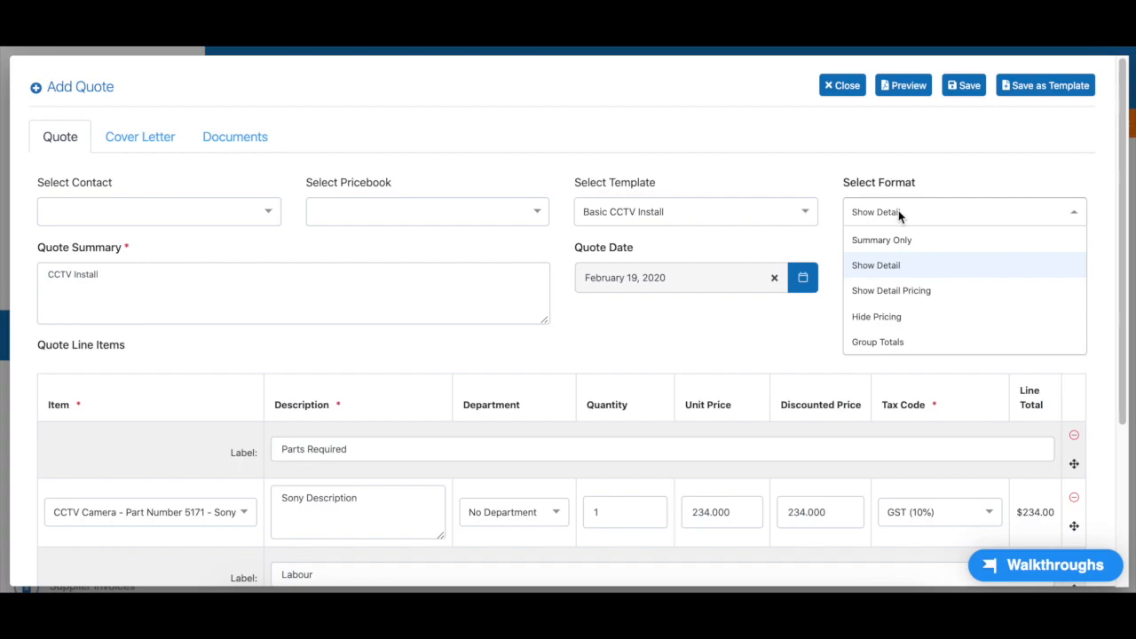
scroll(811, 325, "down", 1)
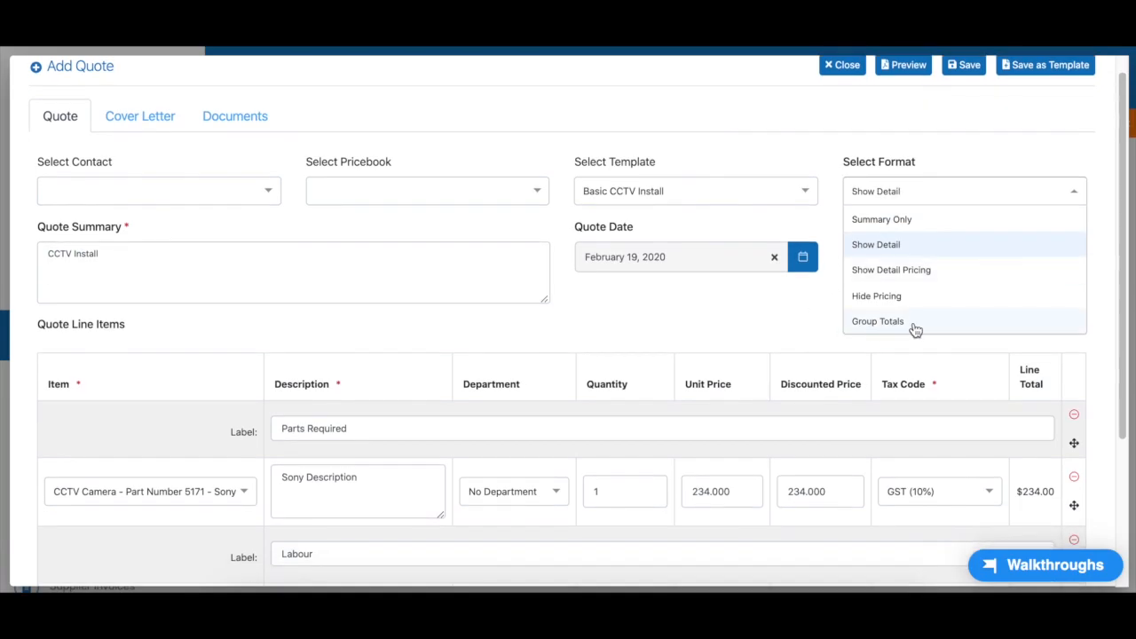
left_click(360, 432)
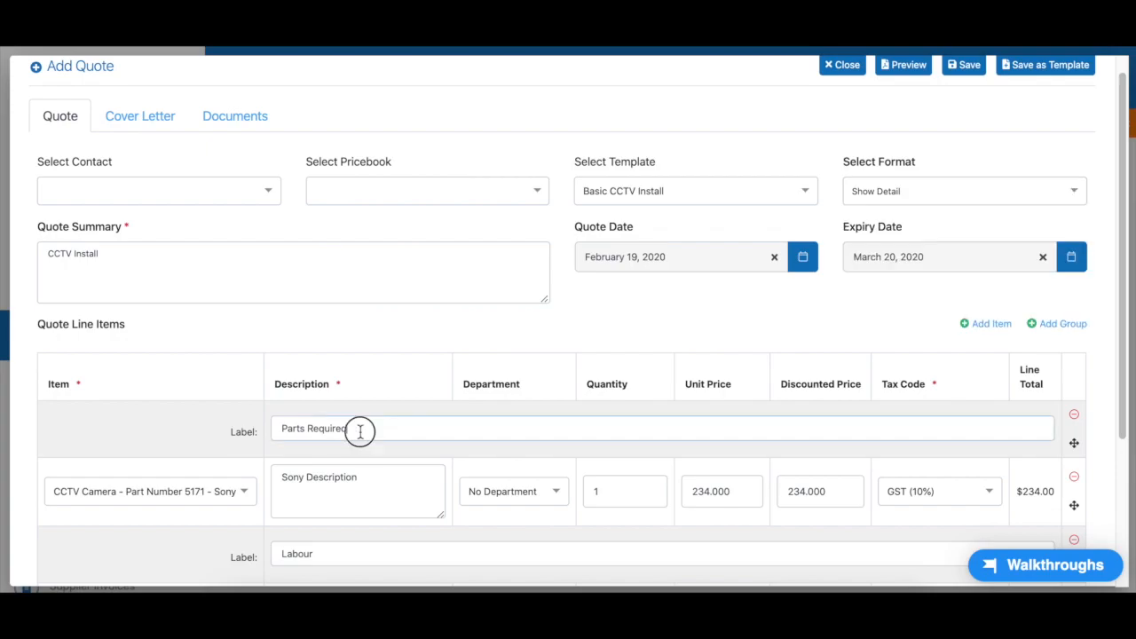
triple_click(360, 431)
scroll(321, 419, "down", 2)
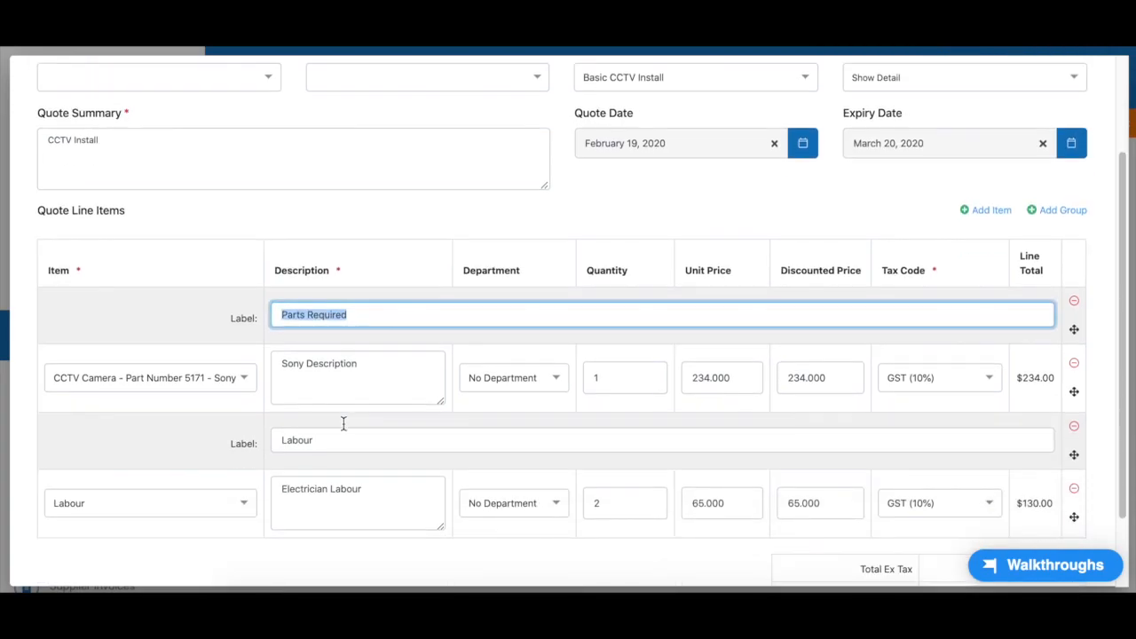
triple_click(327, 442)
scroll(513, 373, "up", 3)
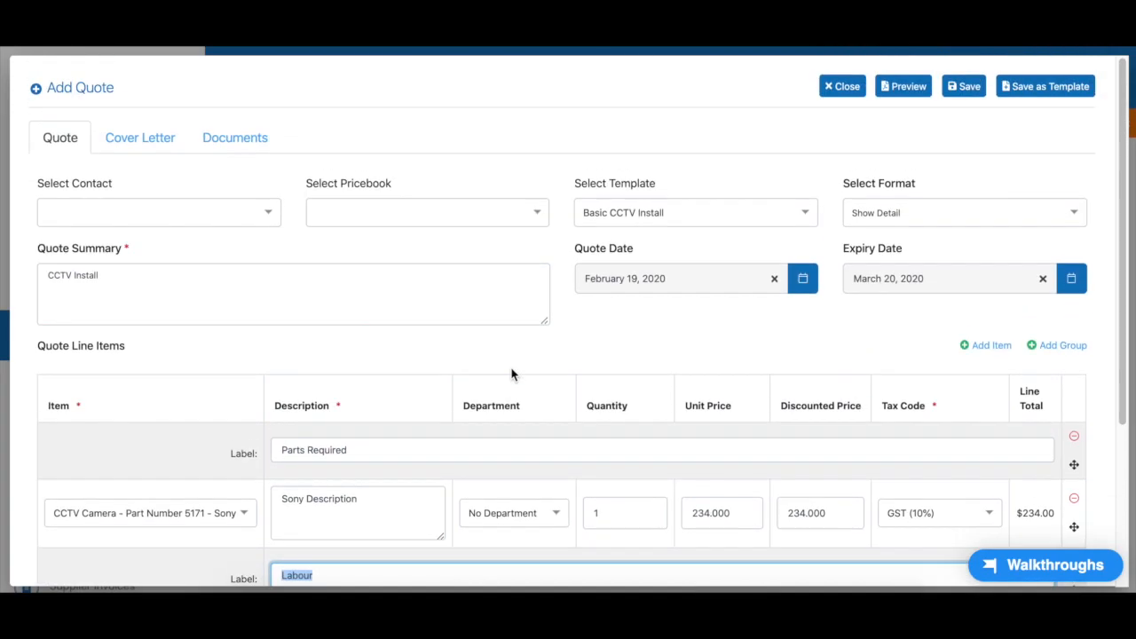
left_click(910, 213)
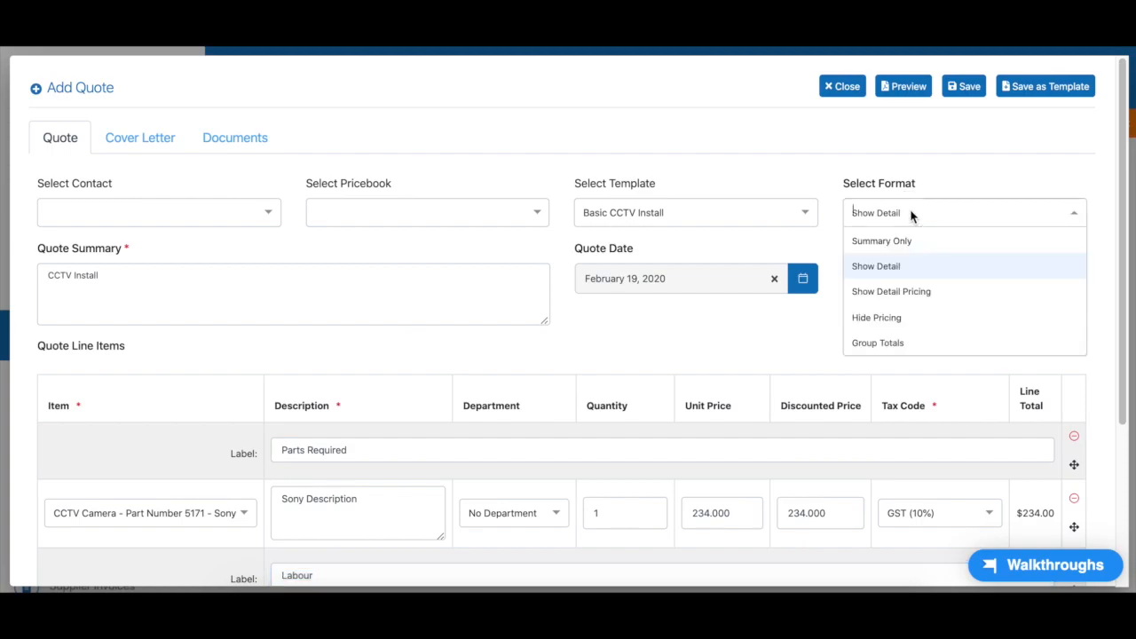
left_click(888, 342)
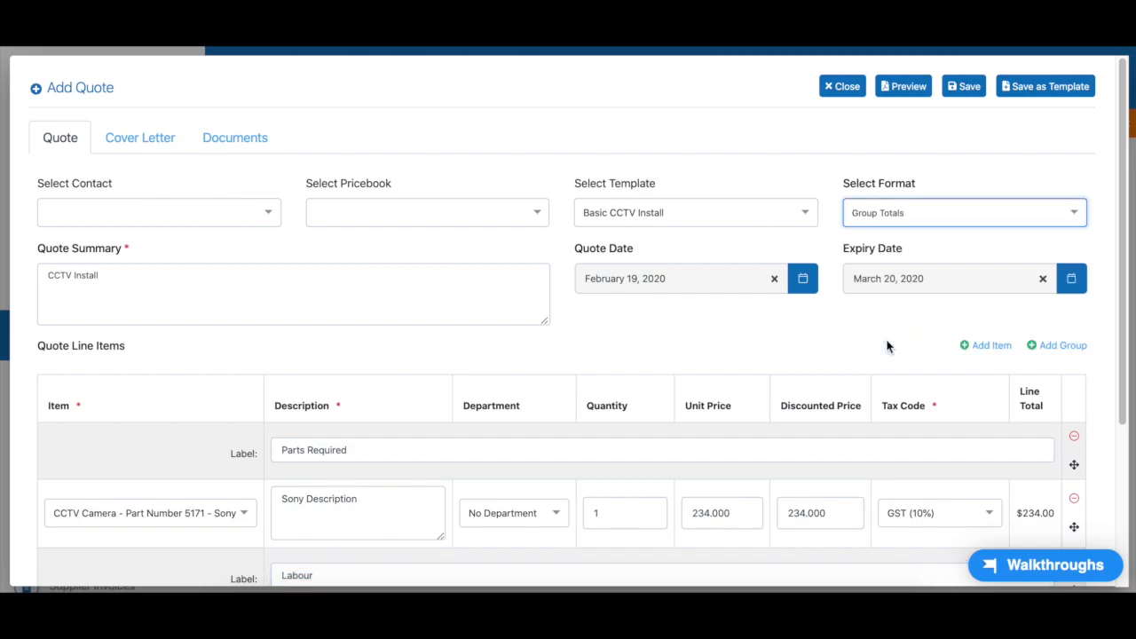
Preview the quote with grouped totals, reviewing the Parts Required and Labour group lines
left_click(905, 87)
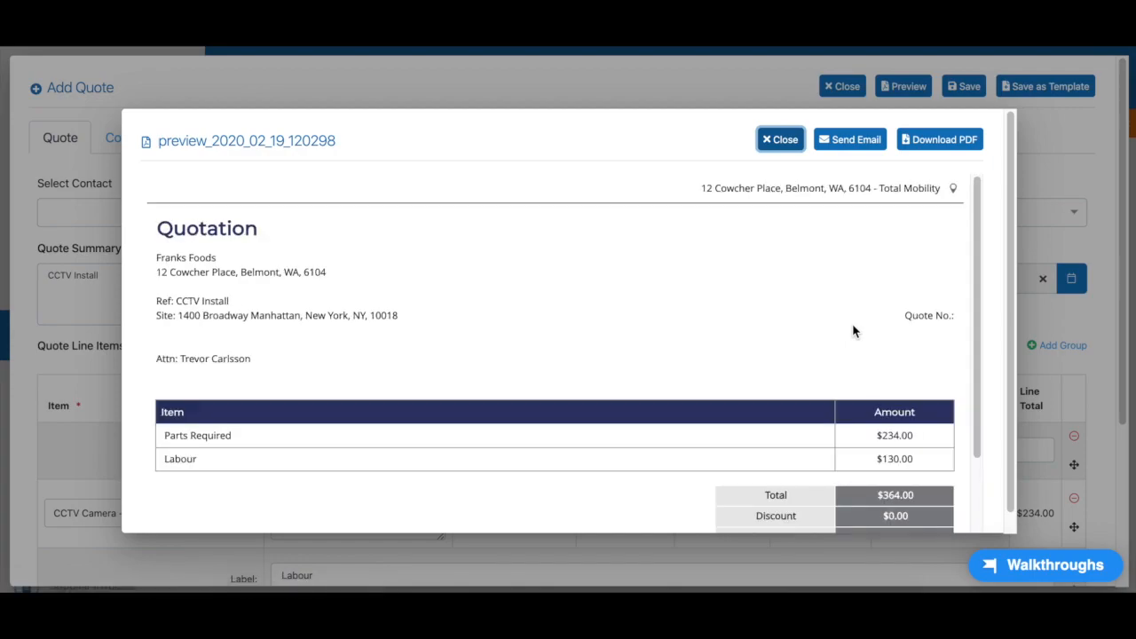
scroll(854, 330, "down", 1)
scroll(852, 330, "down", 1)
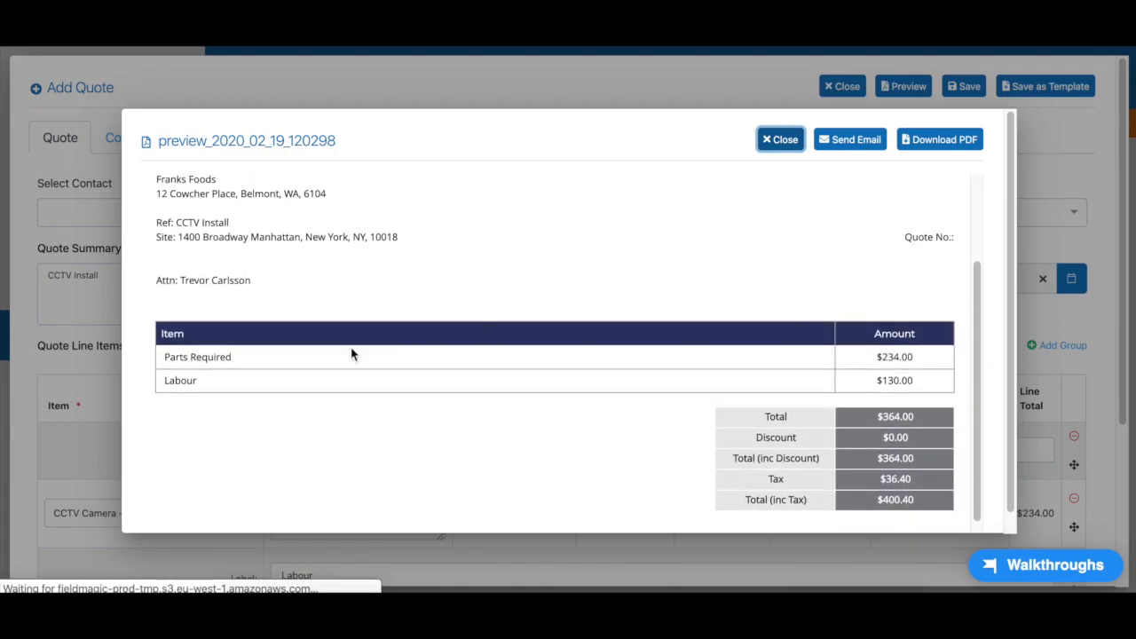
double_click(199, 356)
double_click(183, 380)
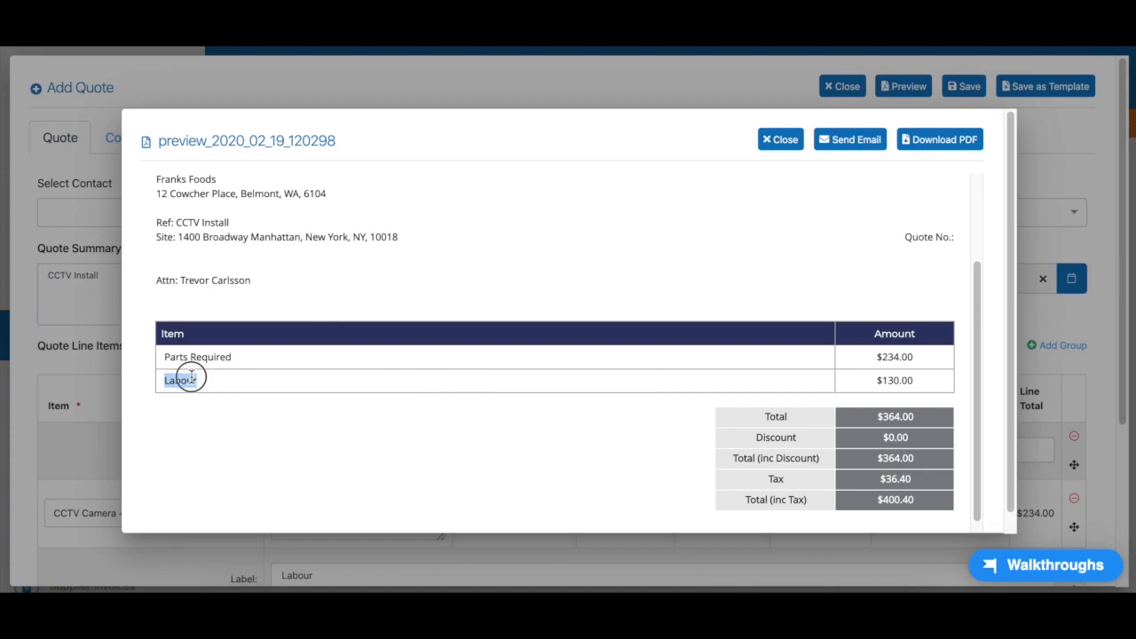
double_click(205, 356)
triple_click(204, 356)
scroll(502, 424, "down", 1)
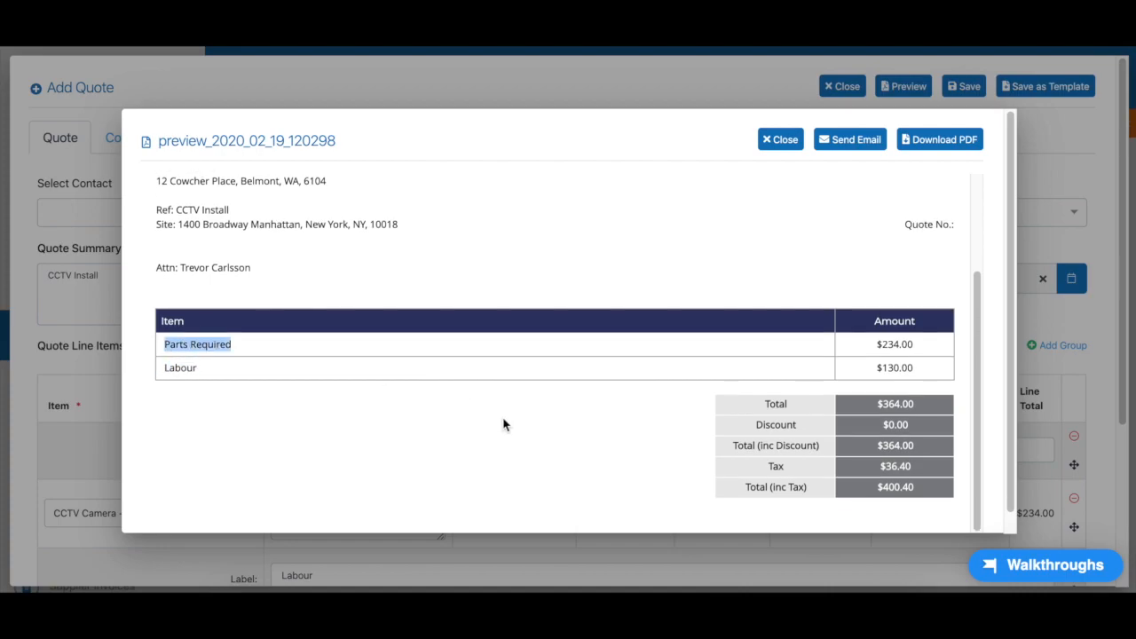
scroll(503, 425, "up", 3)
left_click(780, 142)
Switch the quote format to Show Detail Pricing and review the itemised CCTV Camera lines in its preview
left_click(950, 213)
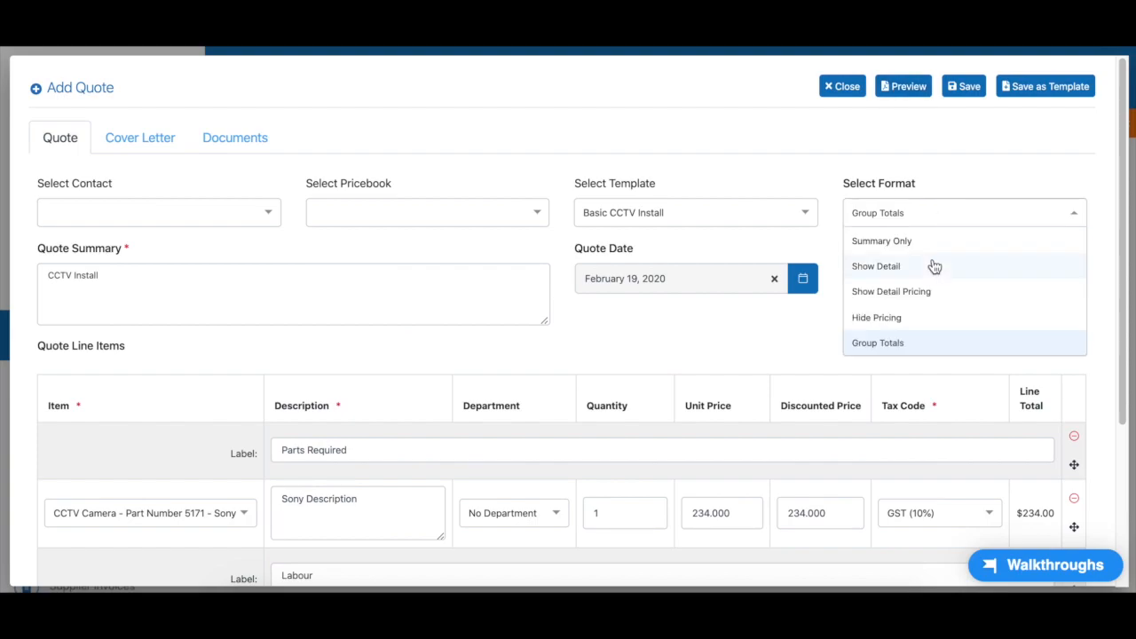
left_click(907, 299)
left_click(905, 85)
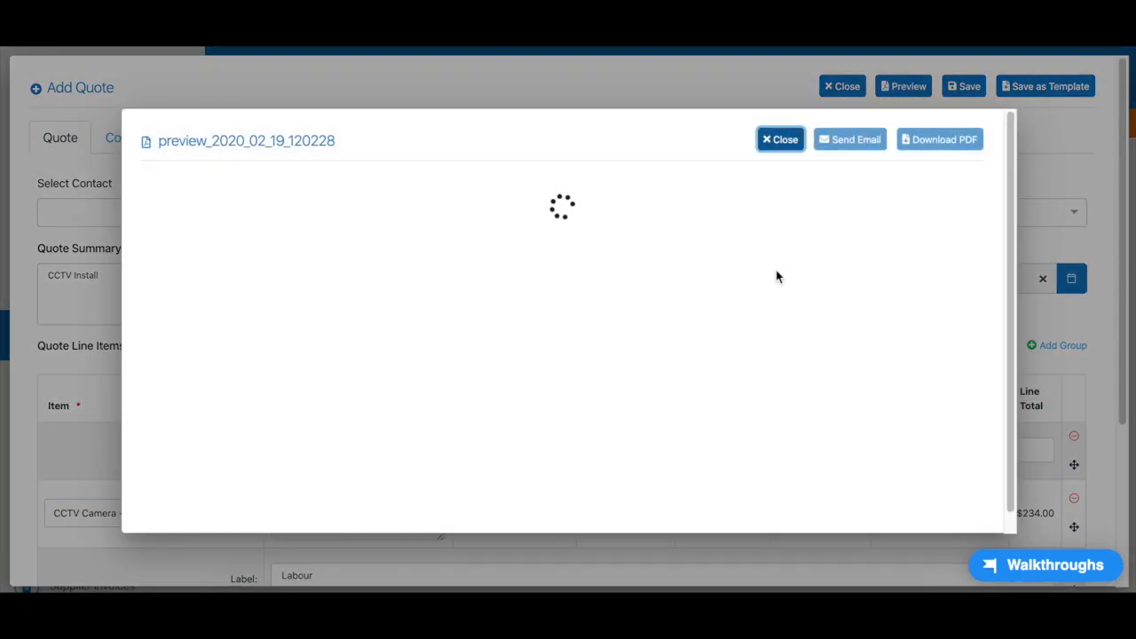
scroll(776, 272, "down", 1)
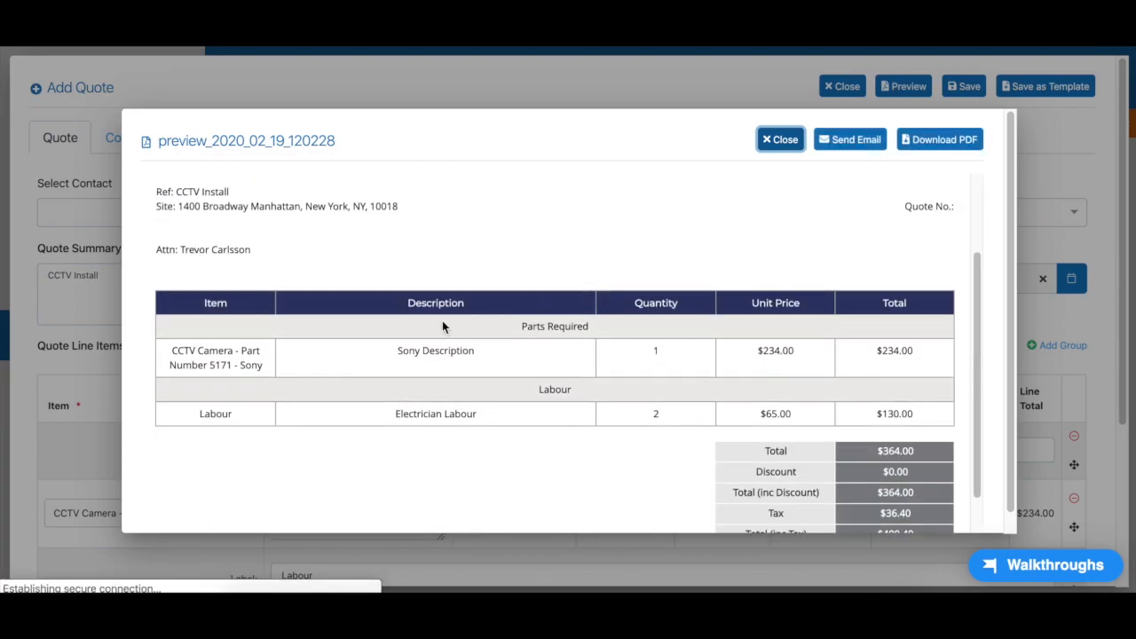
double_click(440, 353)
triple_click(243, 353)
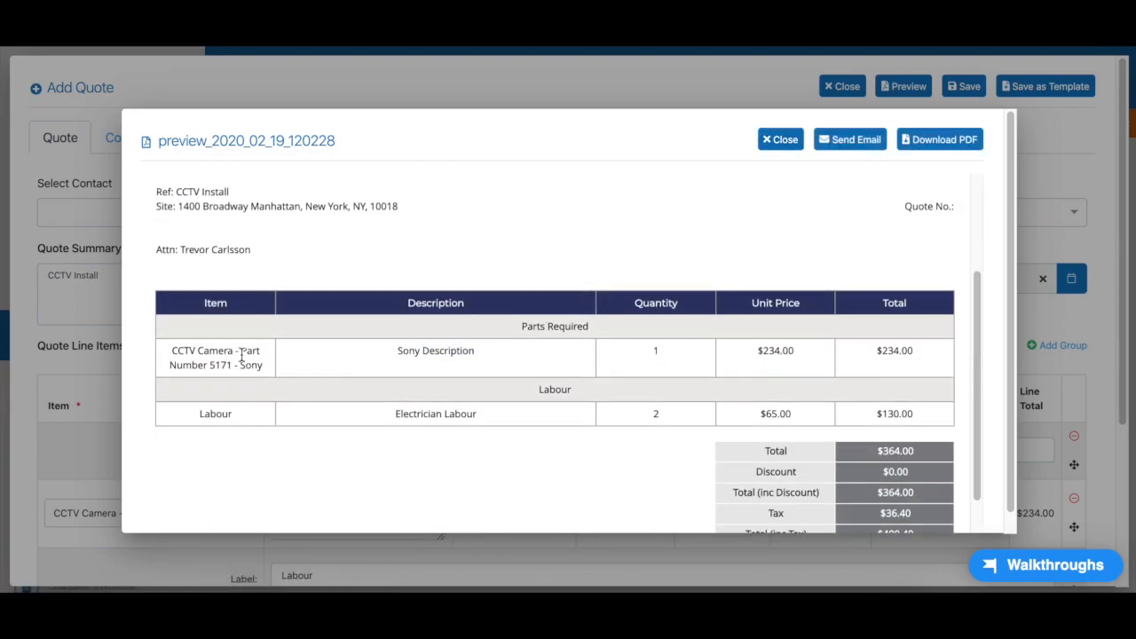
scroll(432, 355, "up", 3)
left_click(774, 140)
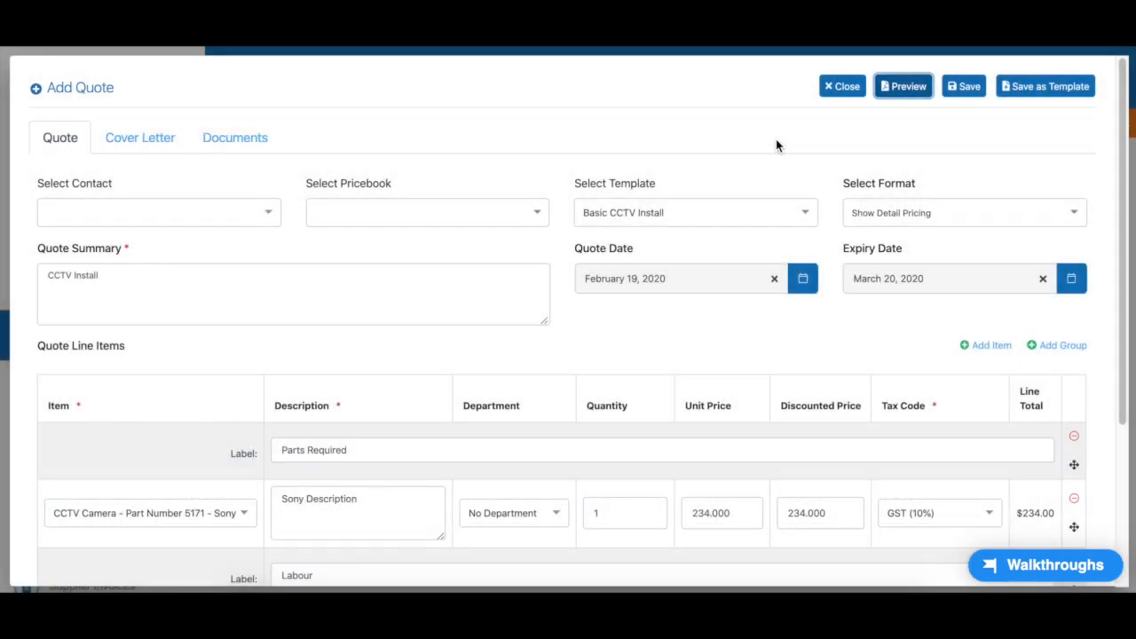
Save the CCTV Install quote ($400.40) and open the PDF preview of Q000022-1
left_click(966, 88)
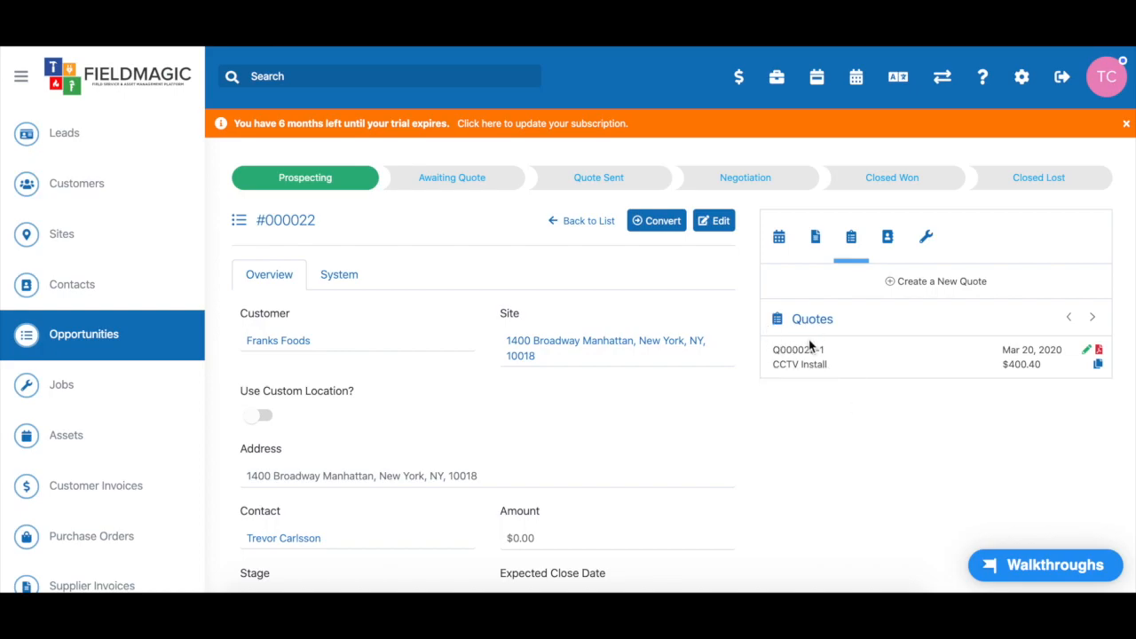
left_click(1099, 353)
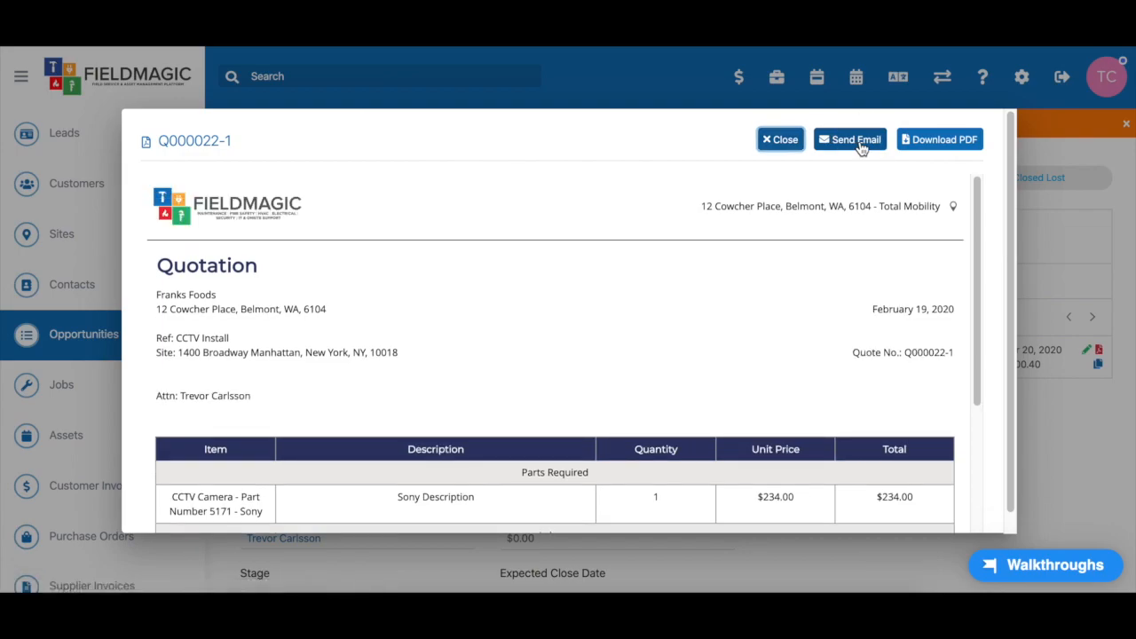
Draft an email with Q000022-1 to the customer contact, subject 'Quote Attached', then discard it
left_click(860, 144)
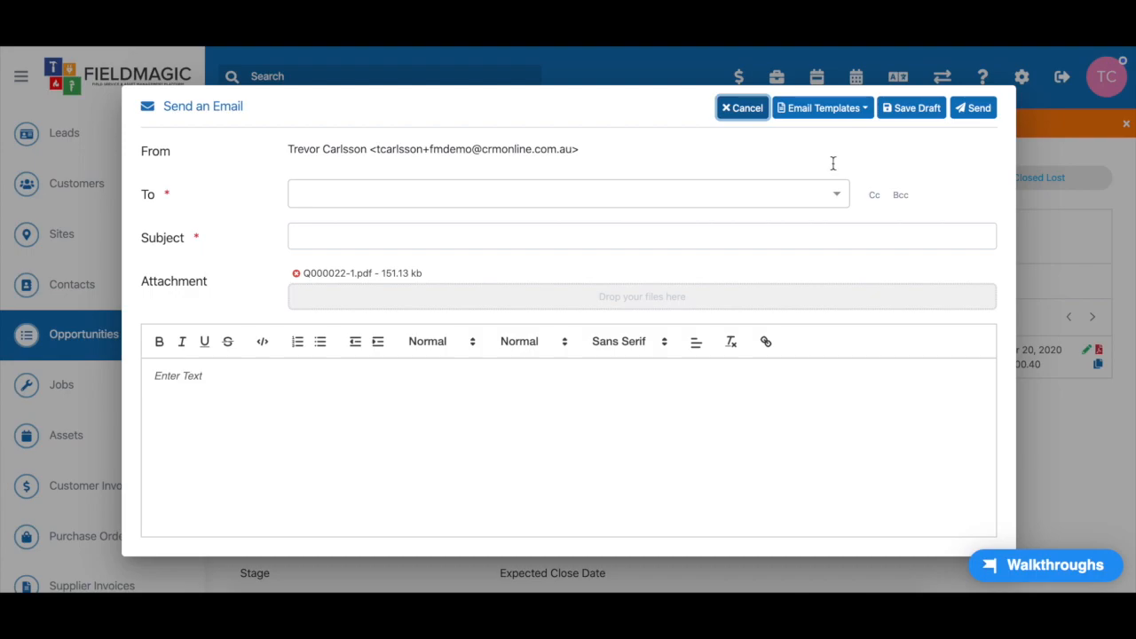
left_click(722, 199)
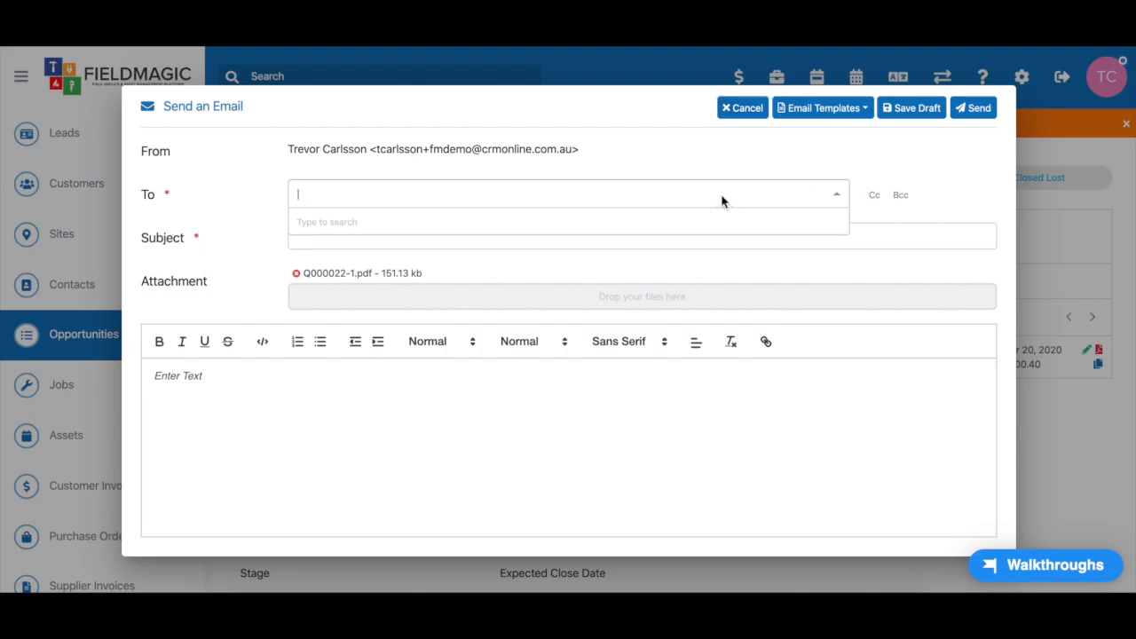
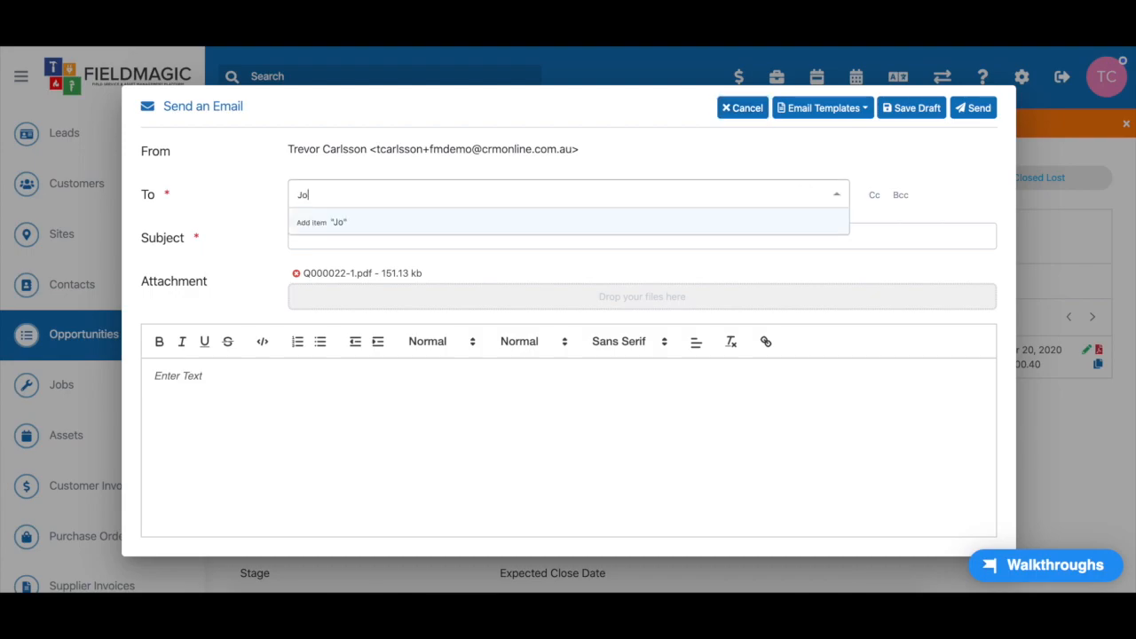
left_click(366, 226)
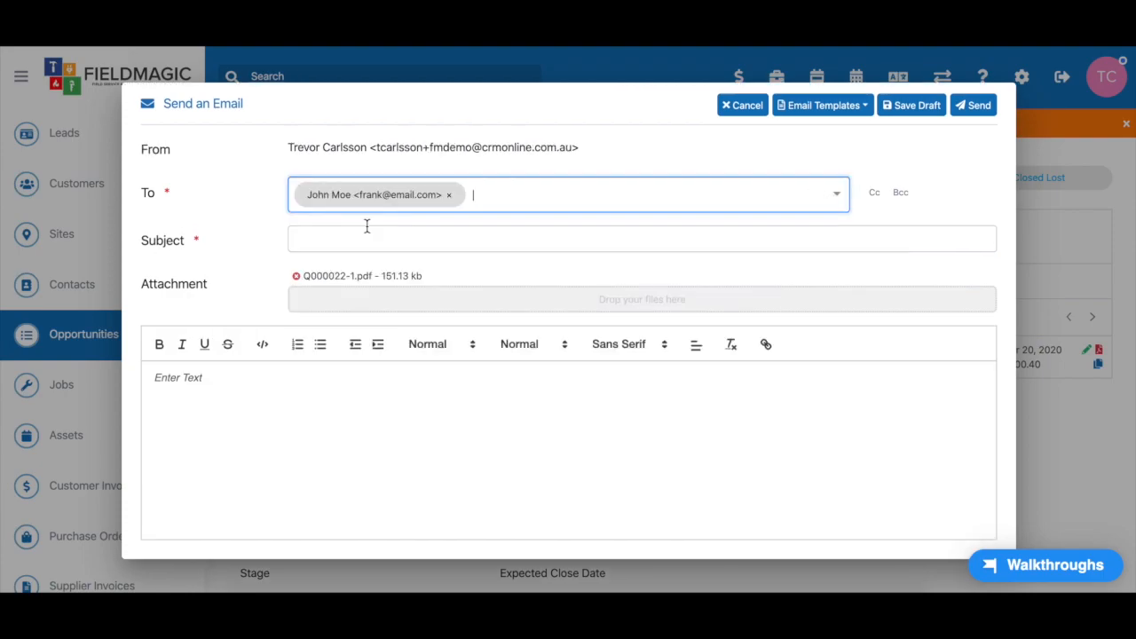
left_click(379, 234)
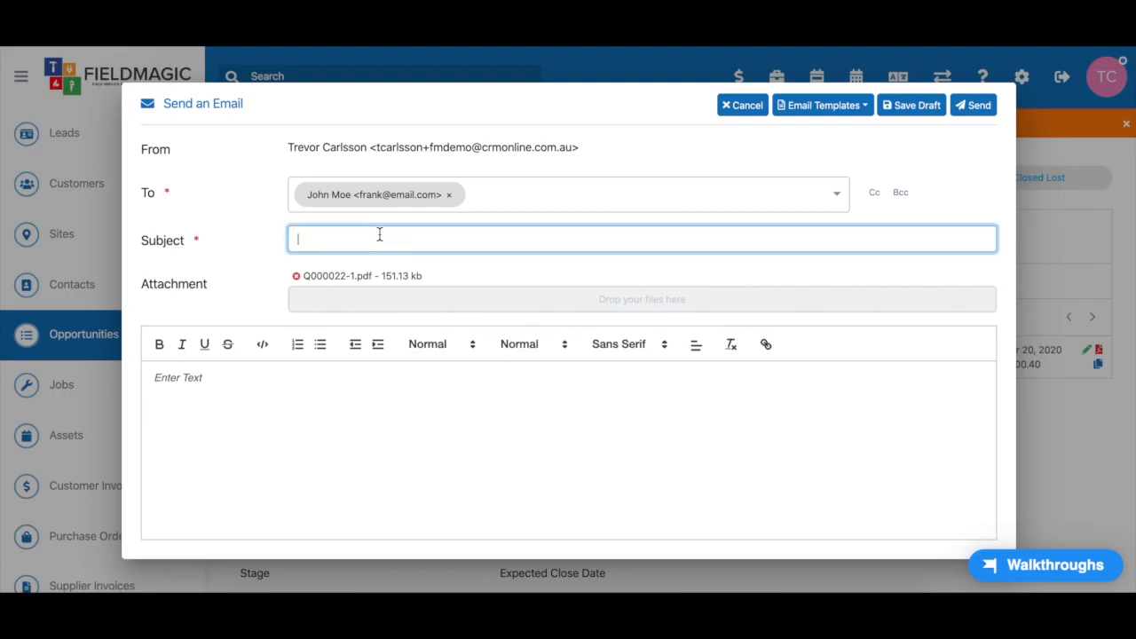
type("Quote Attached")
left_click(752, 106)
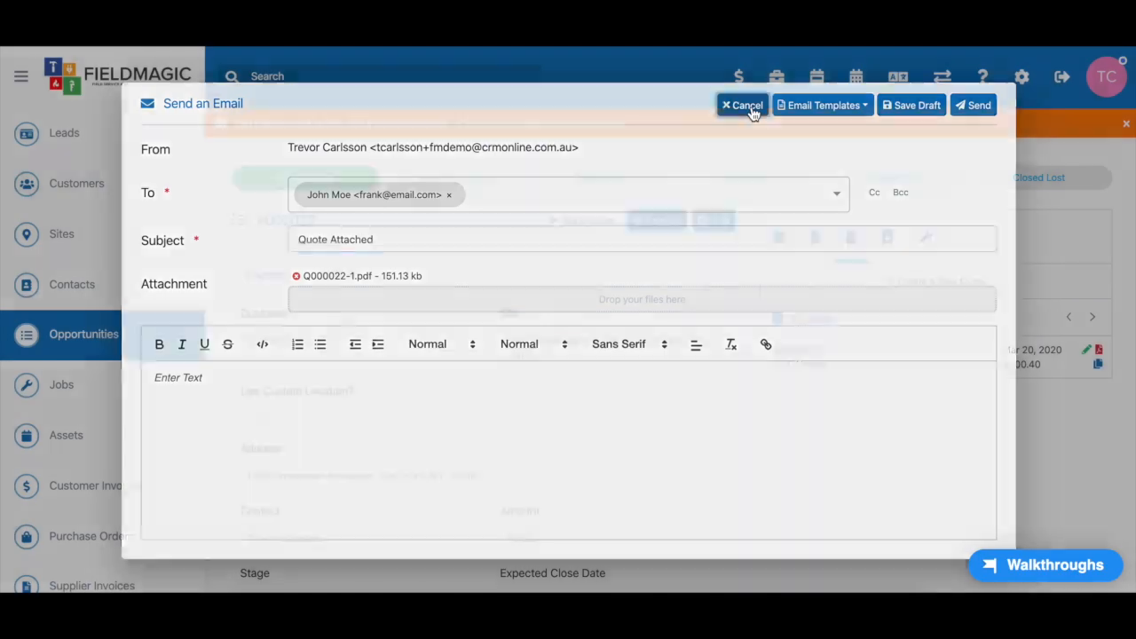
Check the opportunity's Activities tab, then return to its Quotes list
left_click(780, 238)
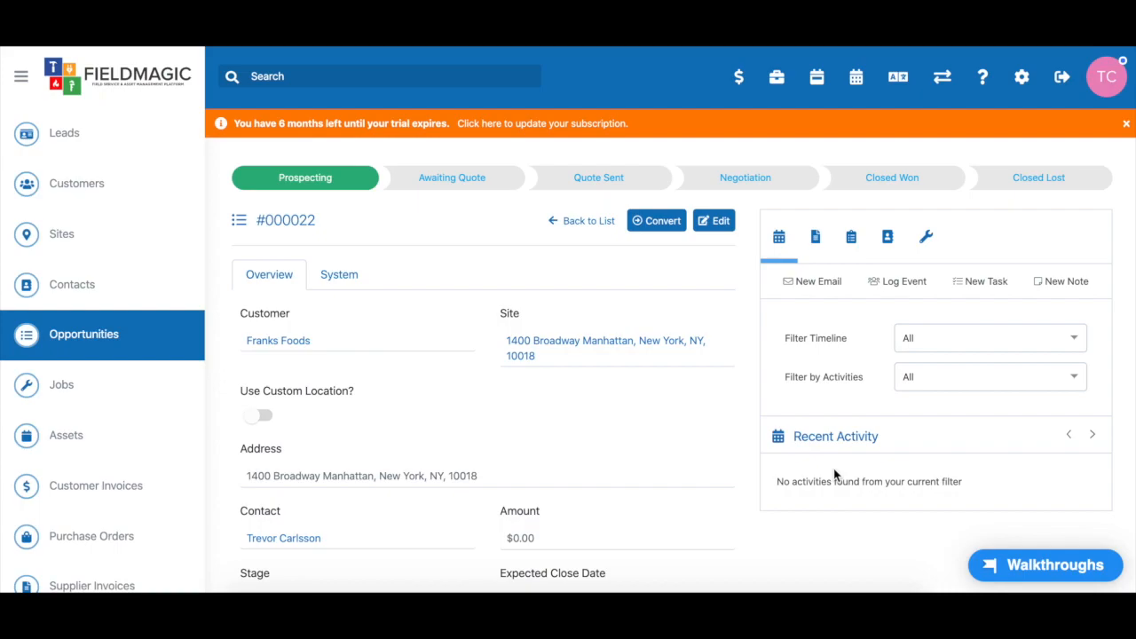
left_click(851, 237)
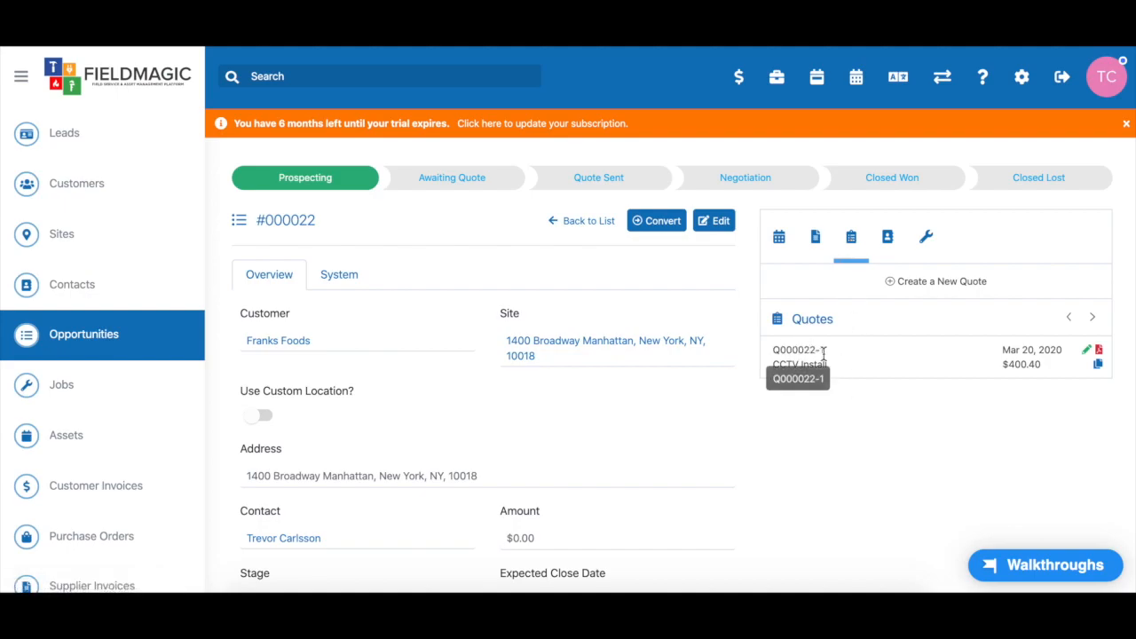
Duplicate quote Q000022-1 into Q000022-2 and open the copy for editing
left_click(1099, 365)
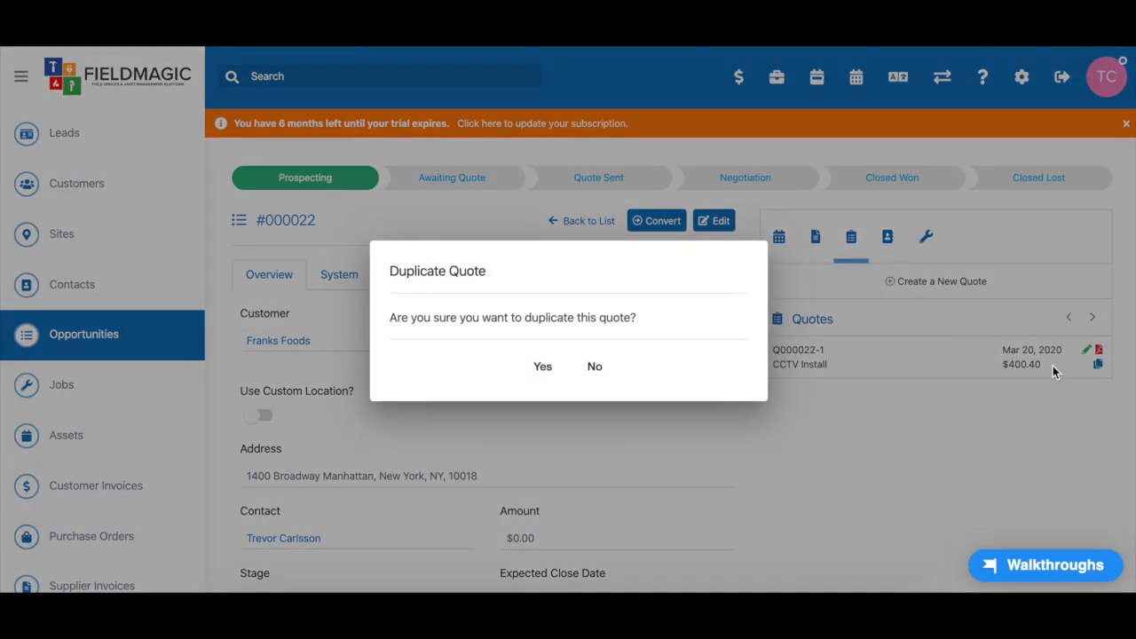
left_click(546, 366)
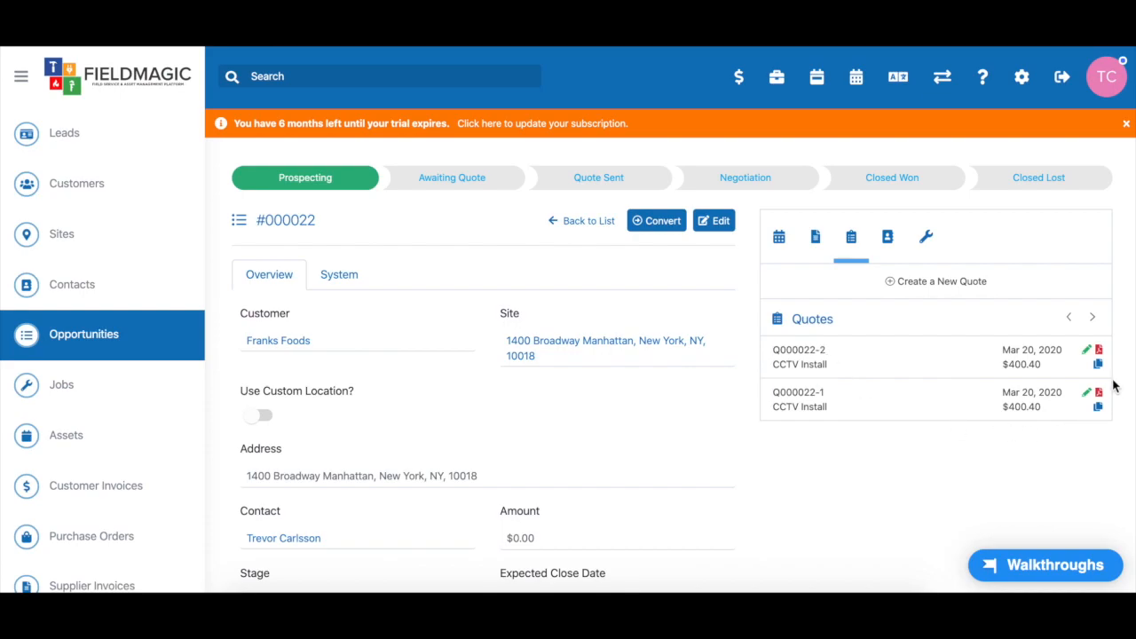
left_click(1089, 353)
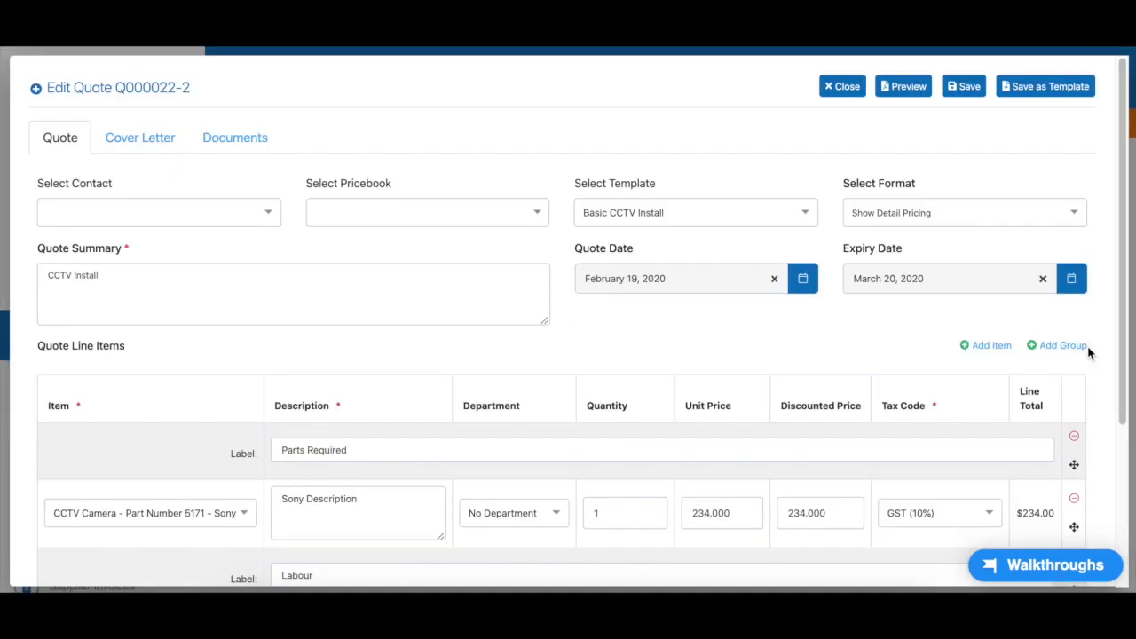
Retitle the copy 'CCTV Install - Version 2' and set the camera line quantity to 3
left_click(161, 274)
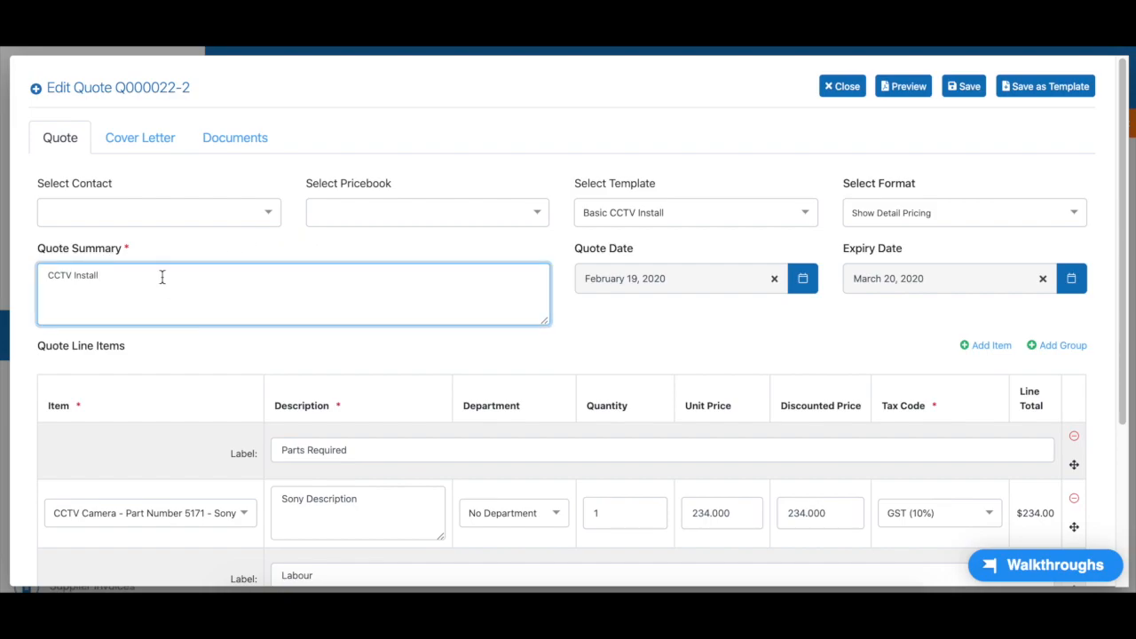
type("- Version 2")
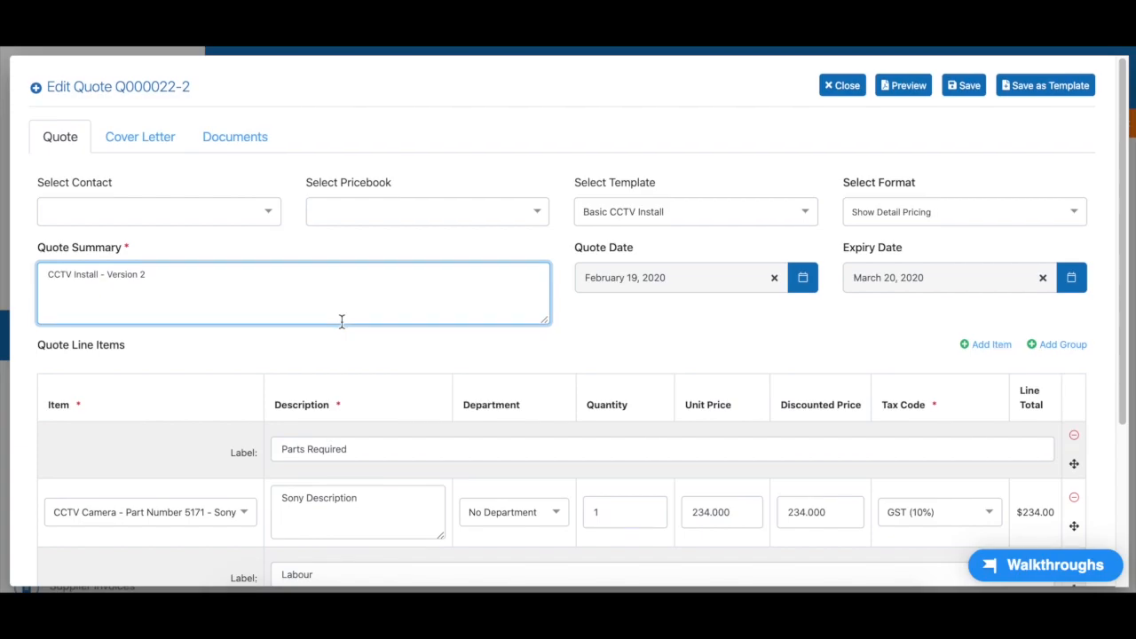
scroll(342, 323, "down", 2)
left_click(621, 332)
type("3")
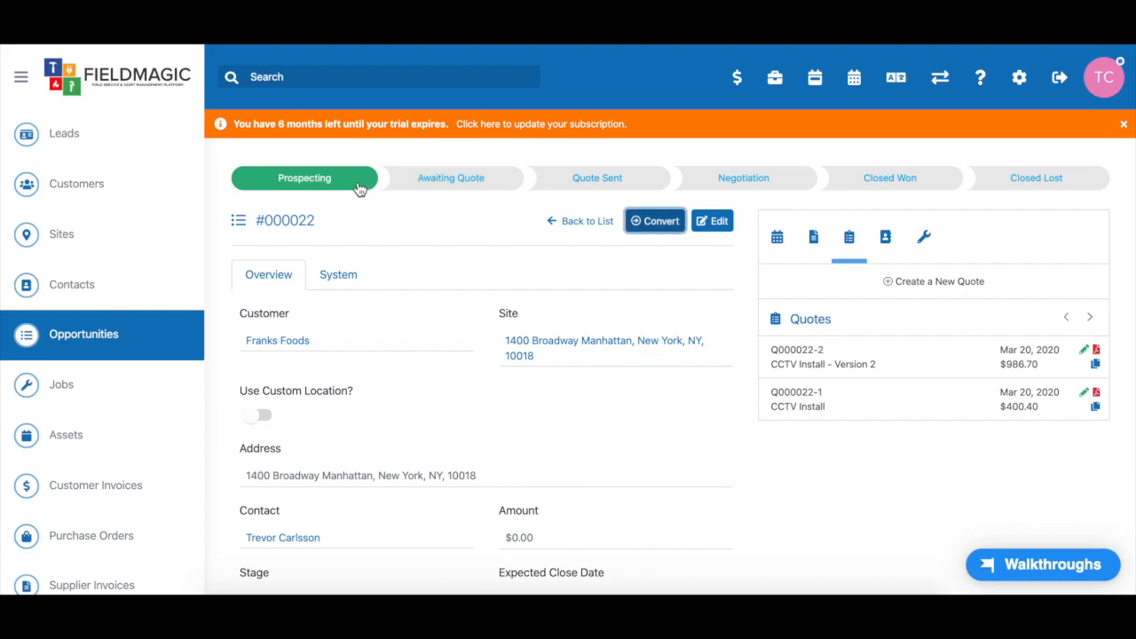
Move the opportunity to the Quote Sent stage and start converting it to a job
left_click(527, 183)
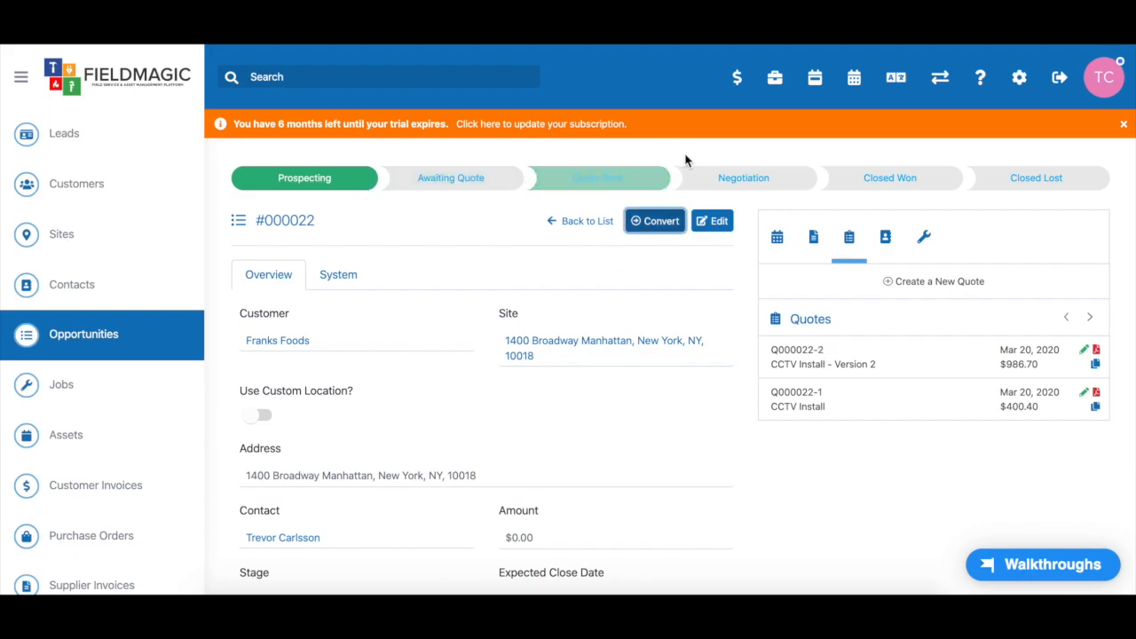
left_click(890, 182)
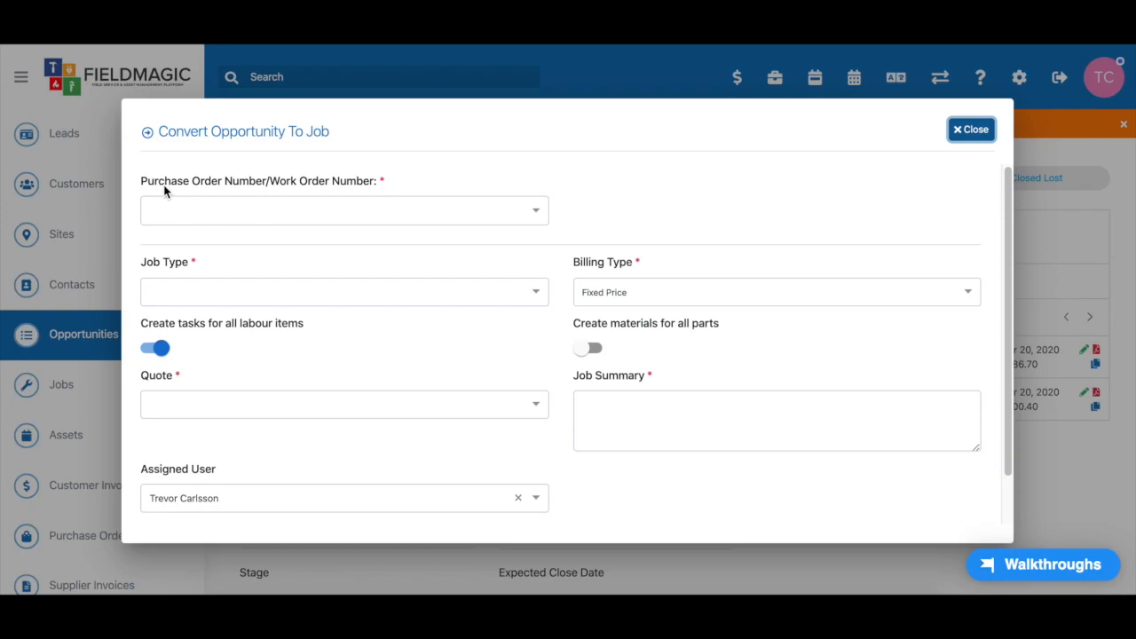
Choose Purchase Order Number as the order reference and enter PO Number 3456
left_click(535, 215)
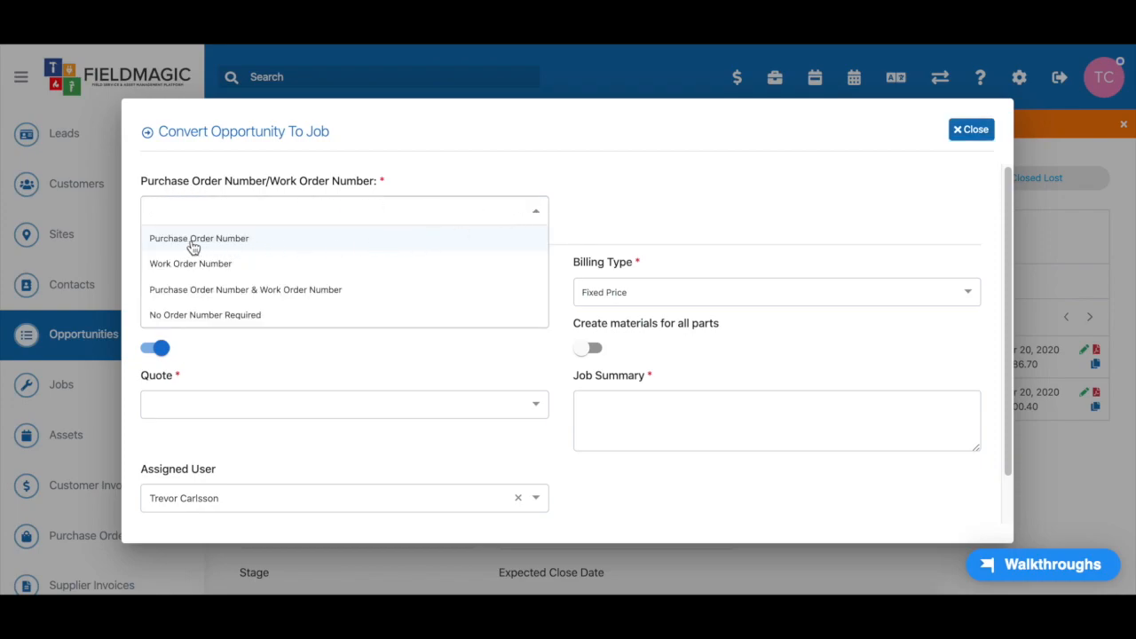
left_click(242, 246)
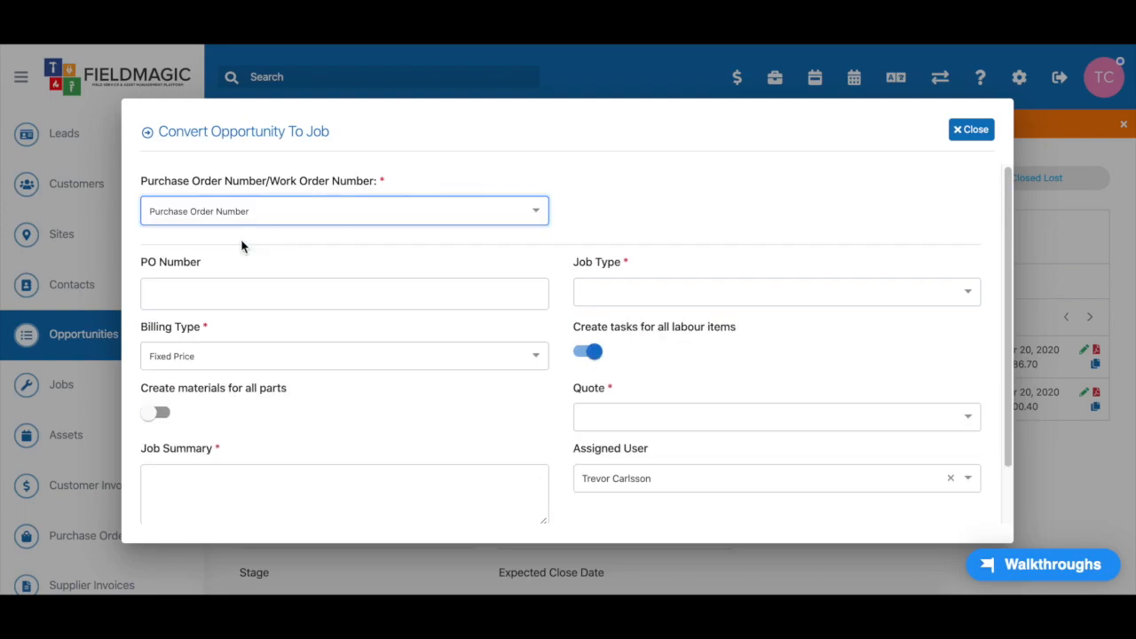
left_click(246, 290)
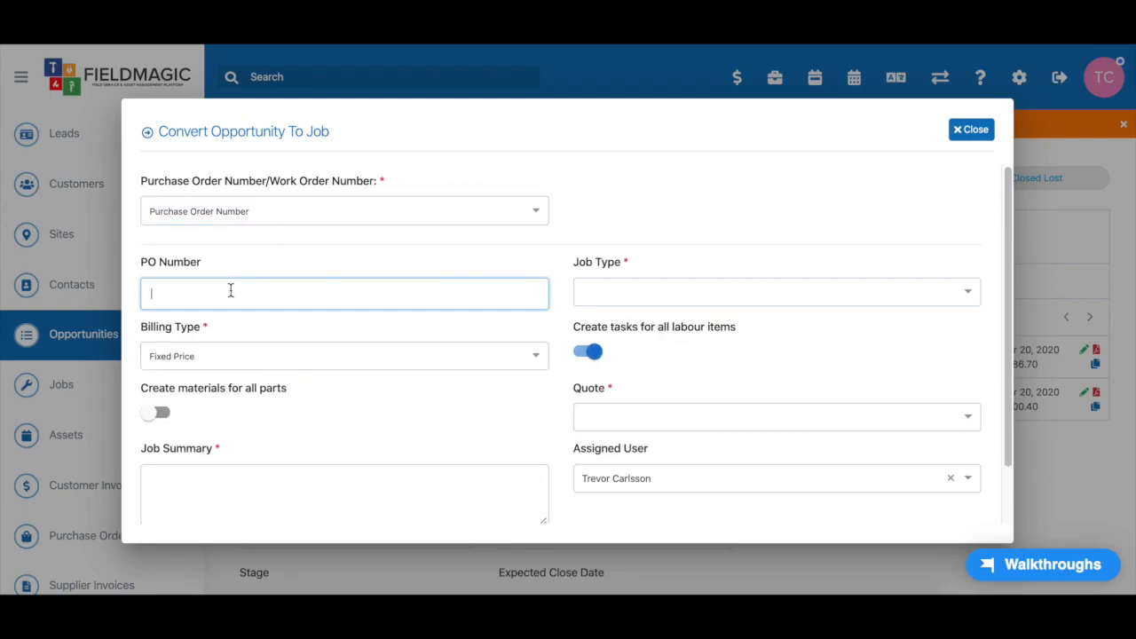
left_click(439, 210)
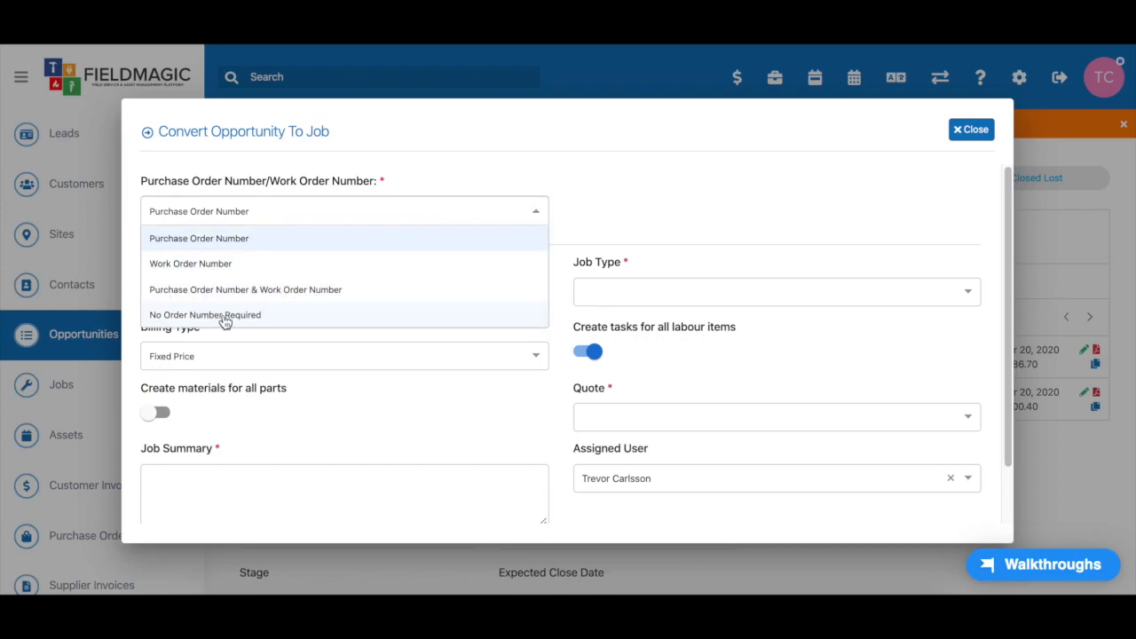
left_click(233, 246)
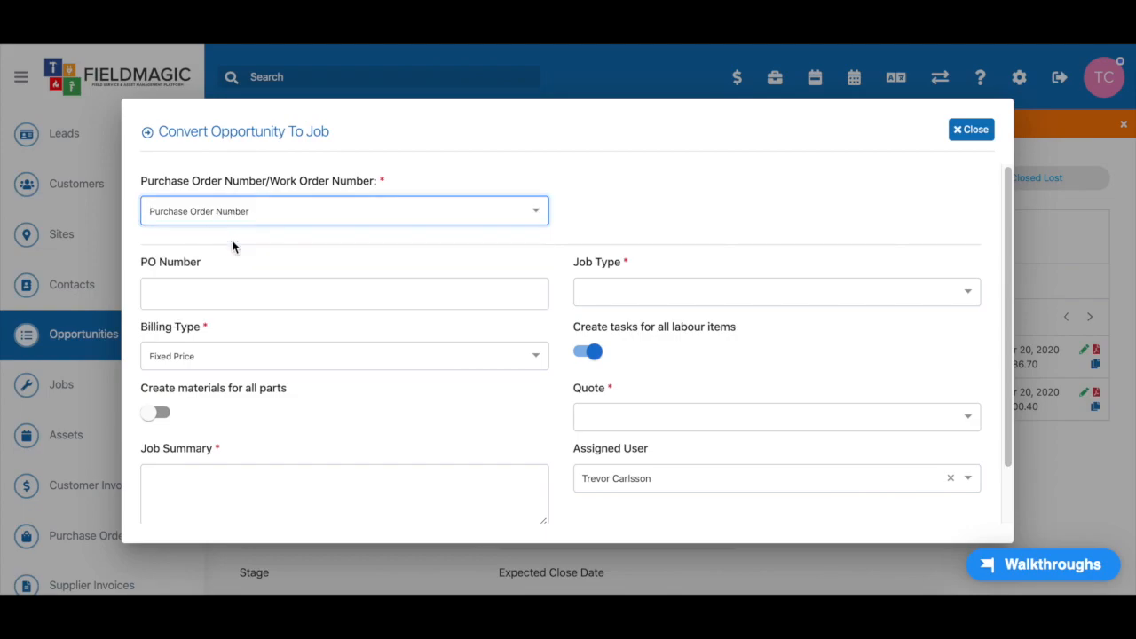
left_click(239, 290)
type("3456")
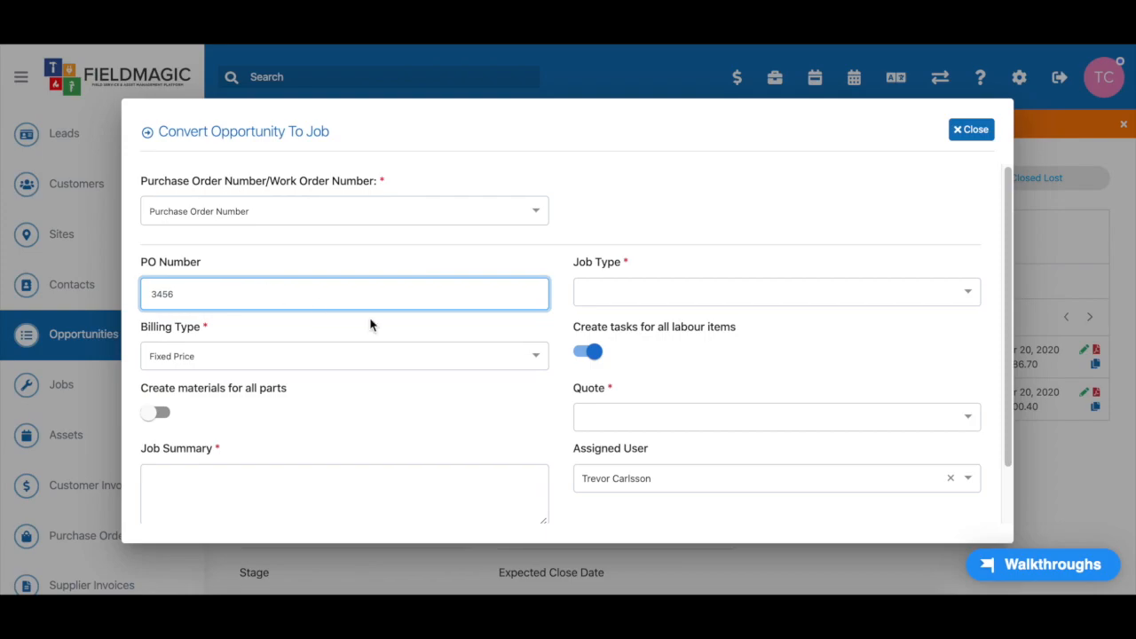
scroll(370, 322, "down", 1)
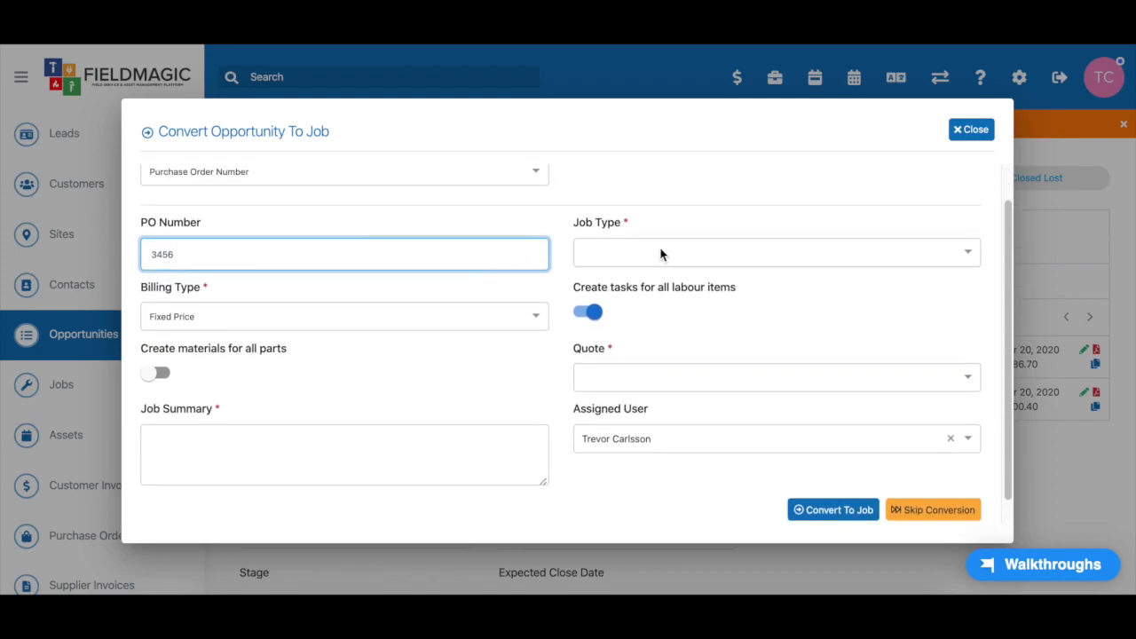
Set the job type to Simple Job and enable creating materials for all parts
left_click(719, 254)
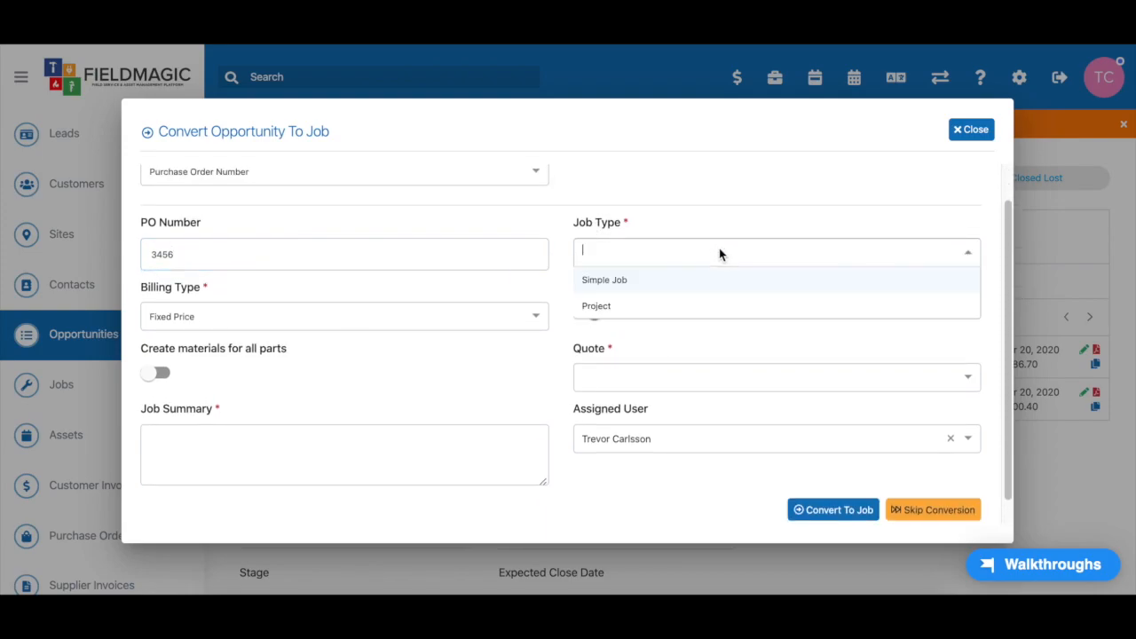
left_click(619, 284)
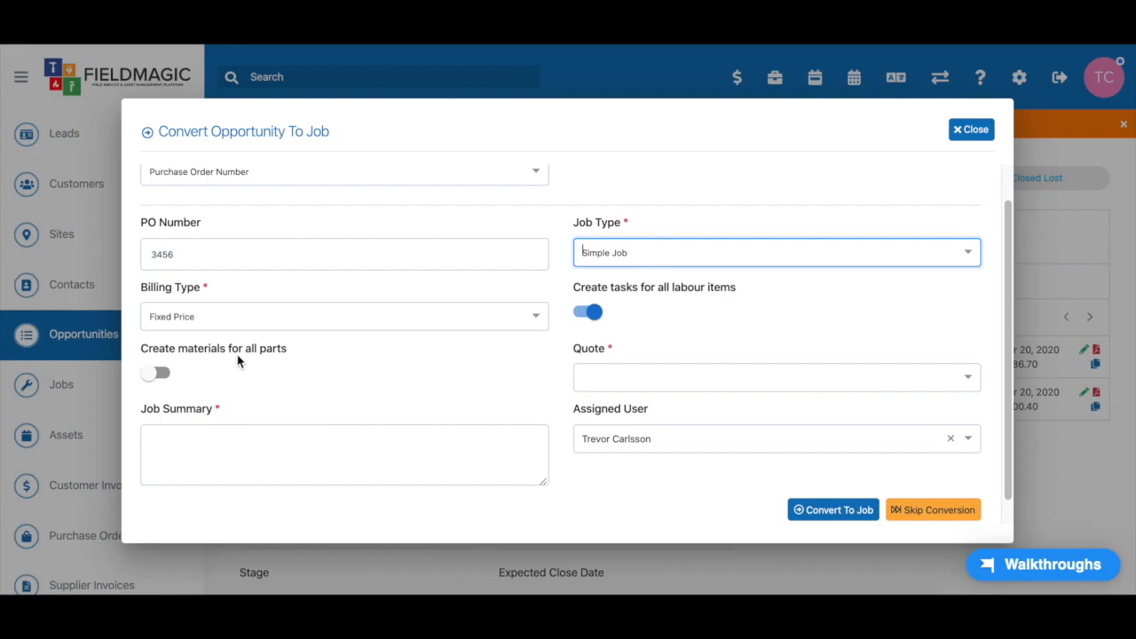
left_click(160, 377)
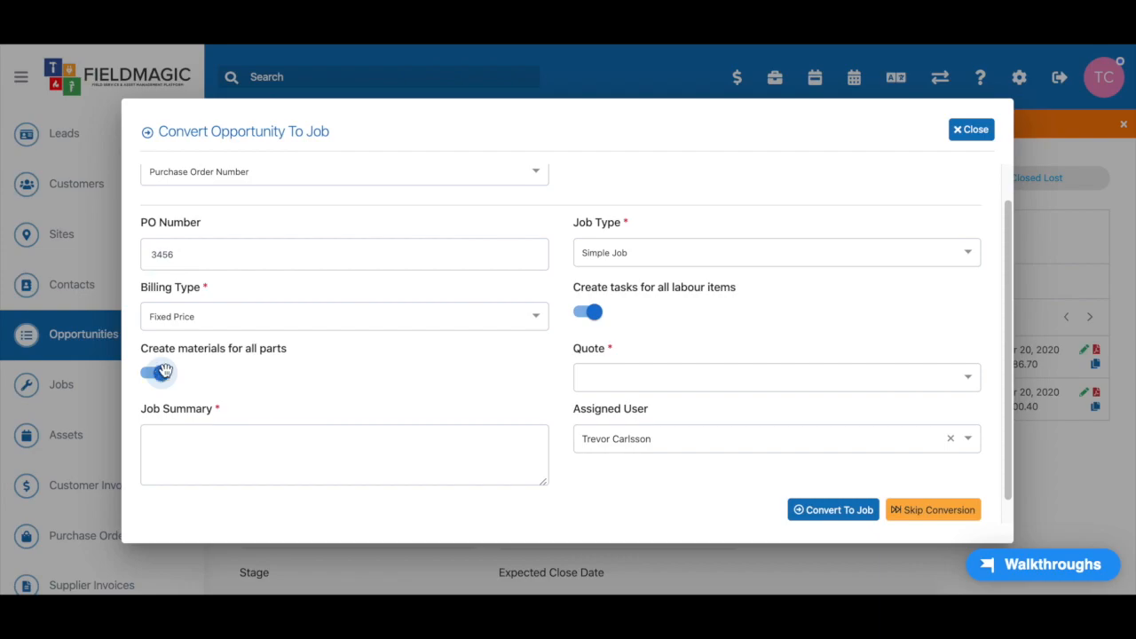
left_click(715, 256)
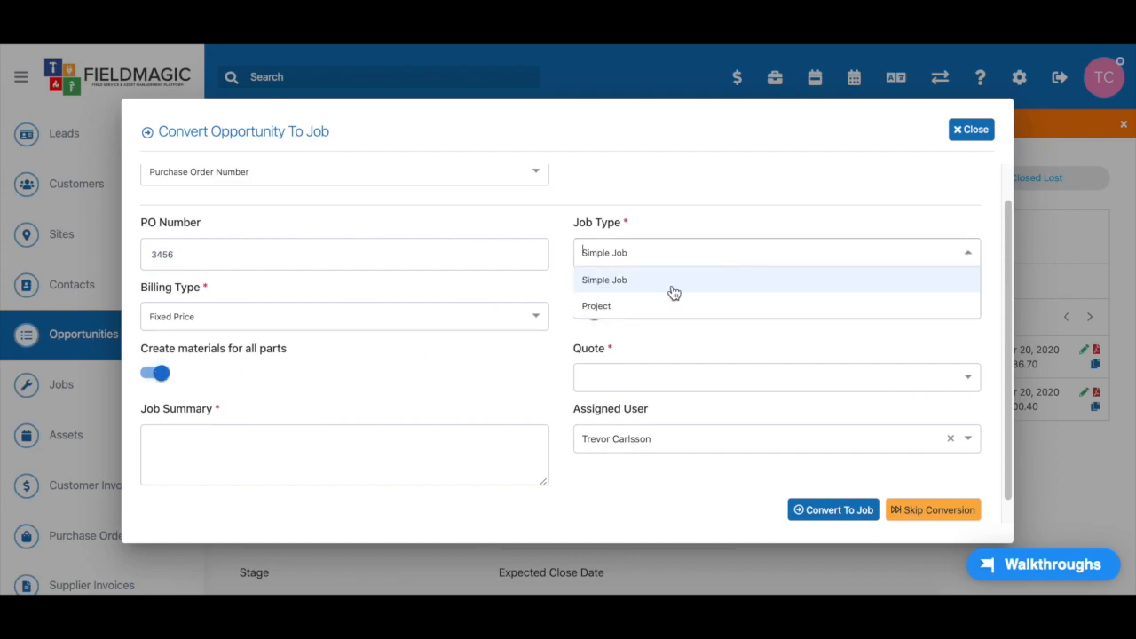
left_click(690, 228)
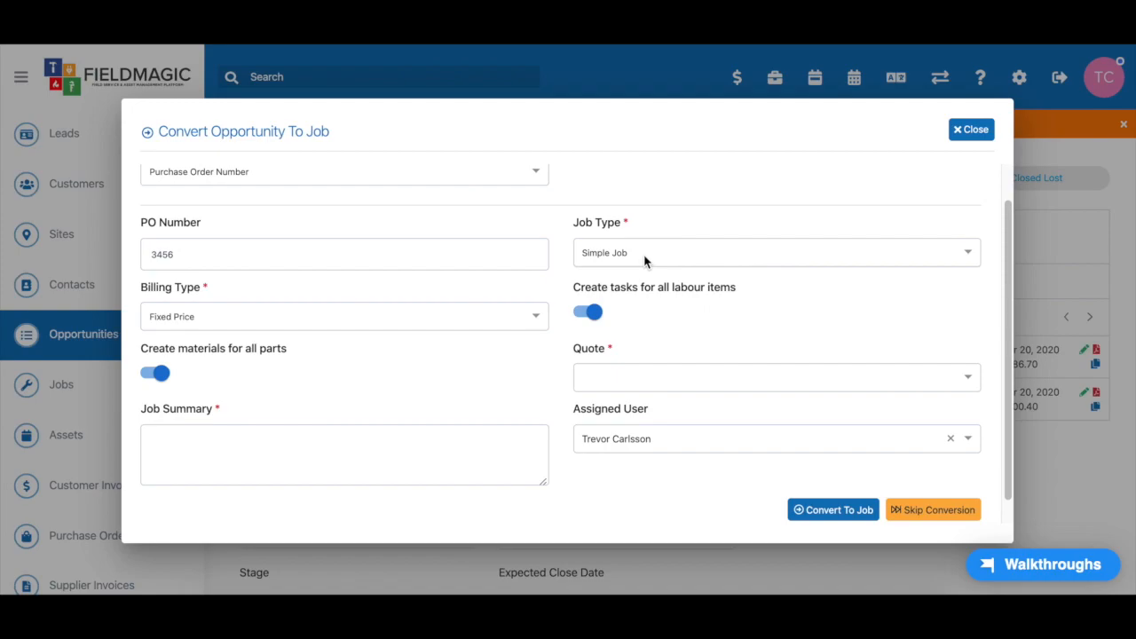
scroll(728, 333, "down", 1)
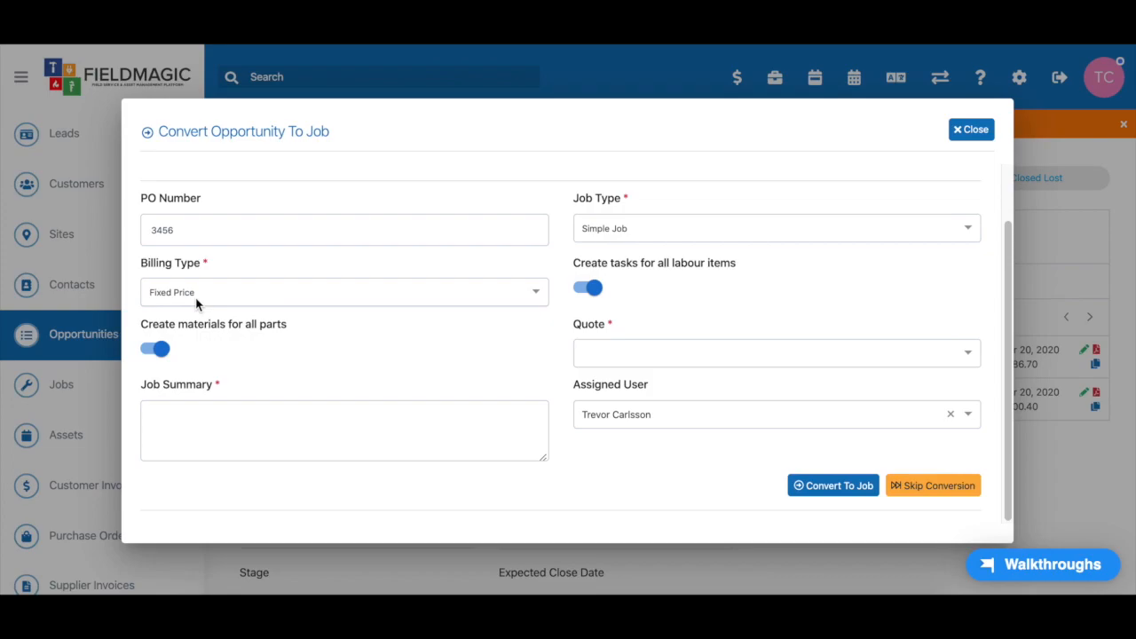
Base the job on quote Q000022-2 with summary 'CCTV Install - Version 2' and convert to job #000054
left_click(671, 355)
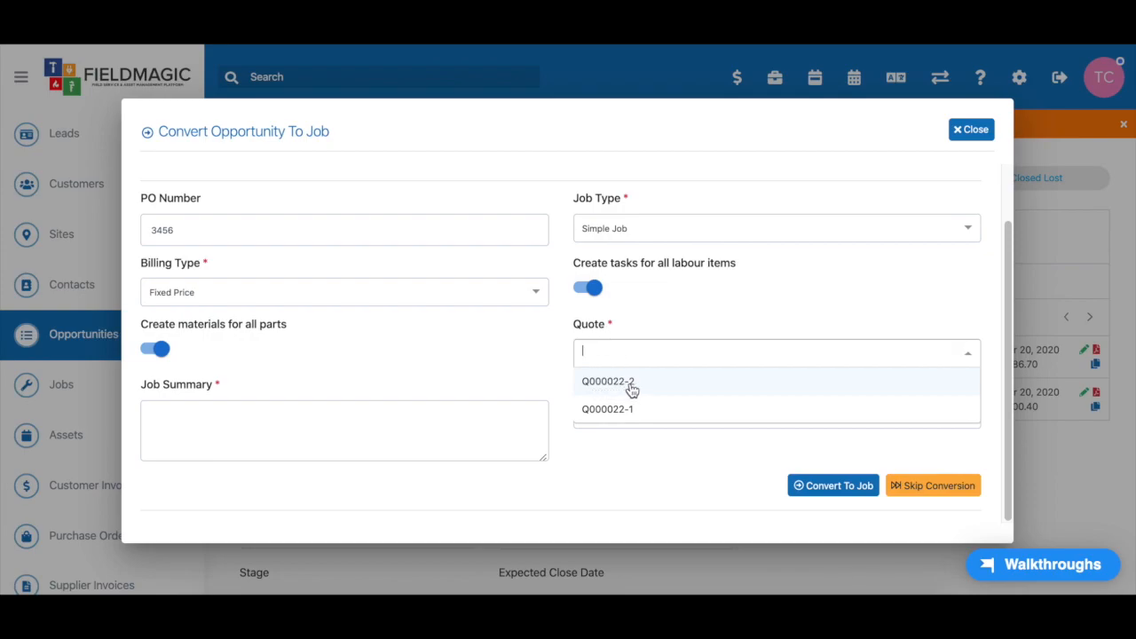
left_click(632, 389)
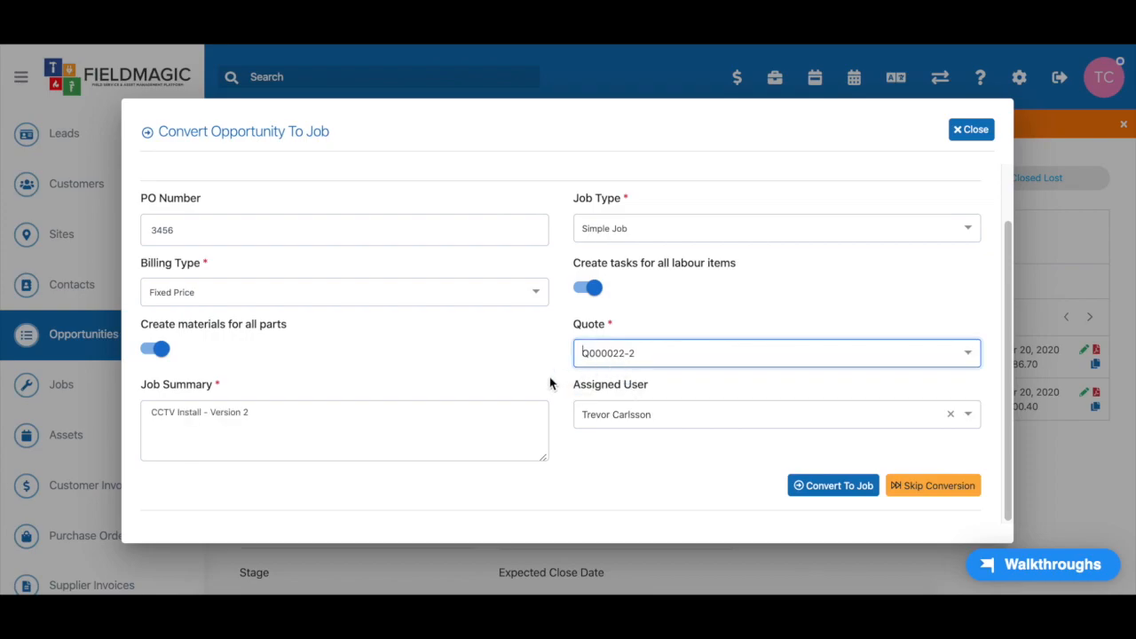
left_click(257, 411)
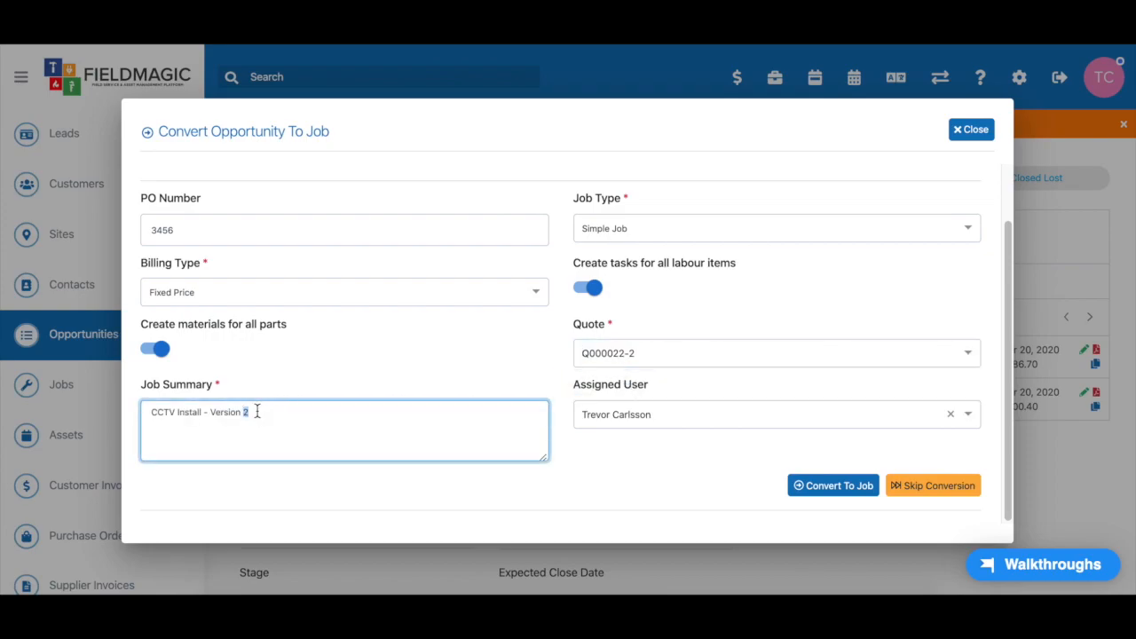
triple_click(257, 411)
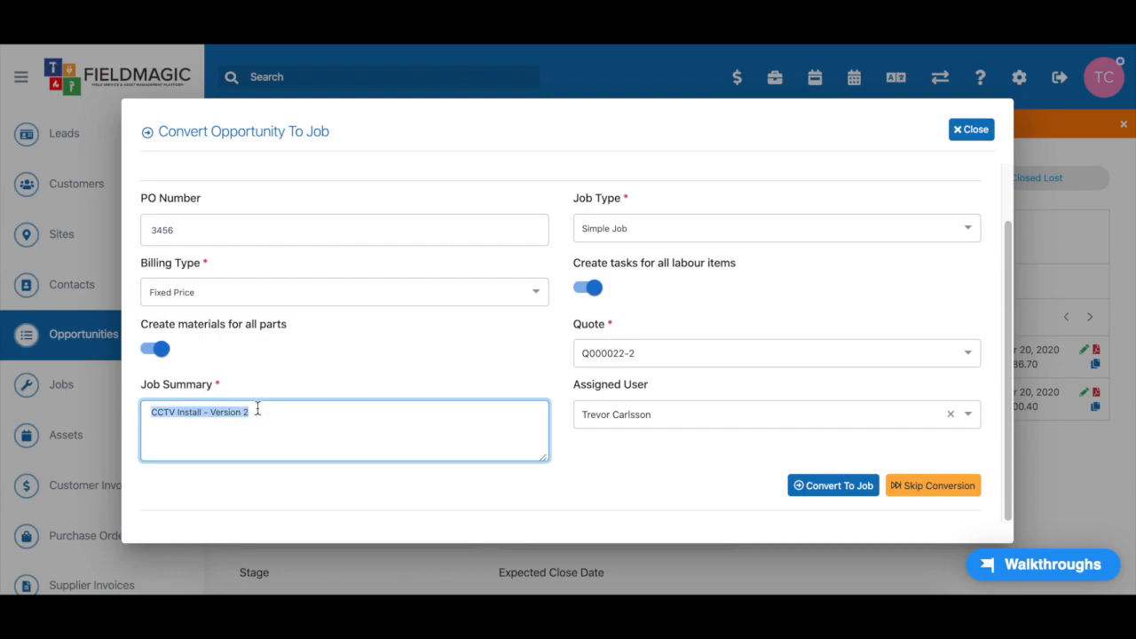
left_click(329, 358)
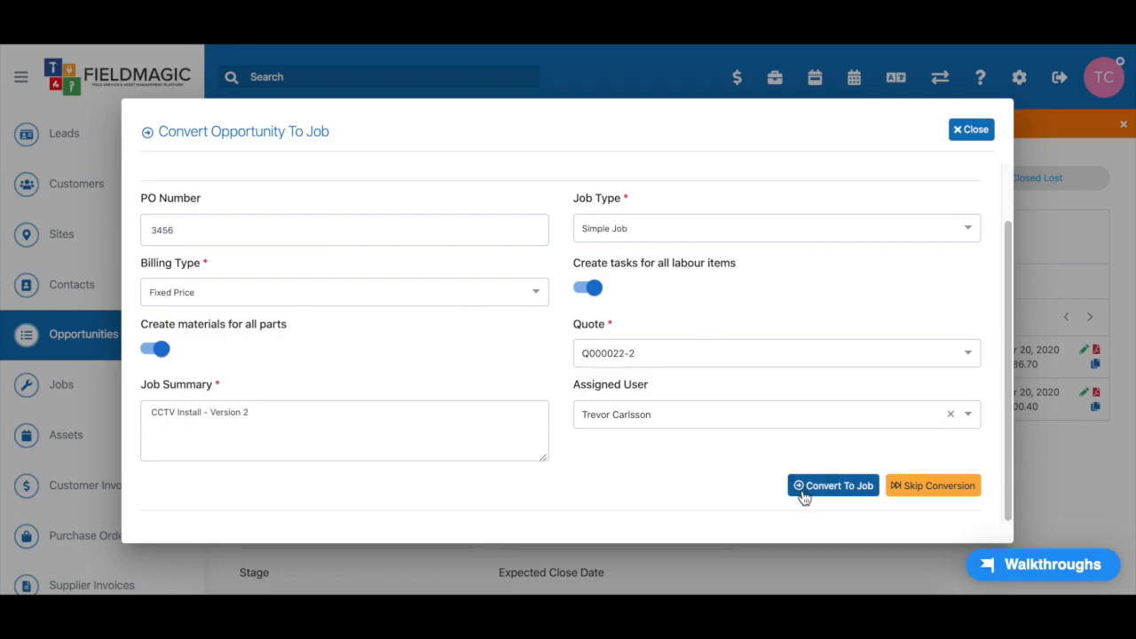
left_click(833, 490)
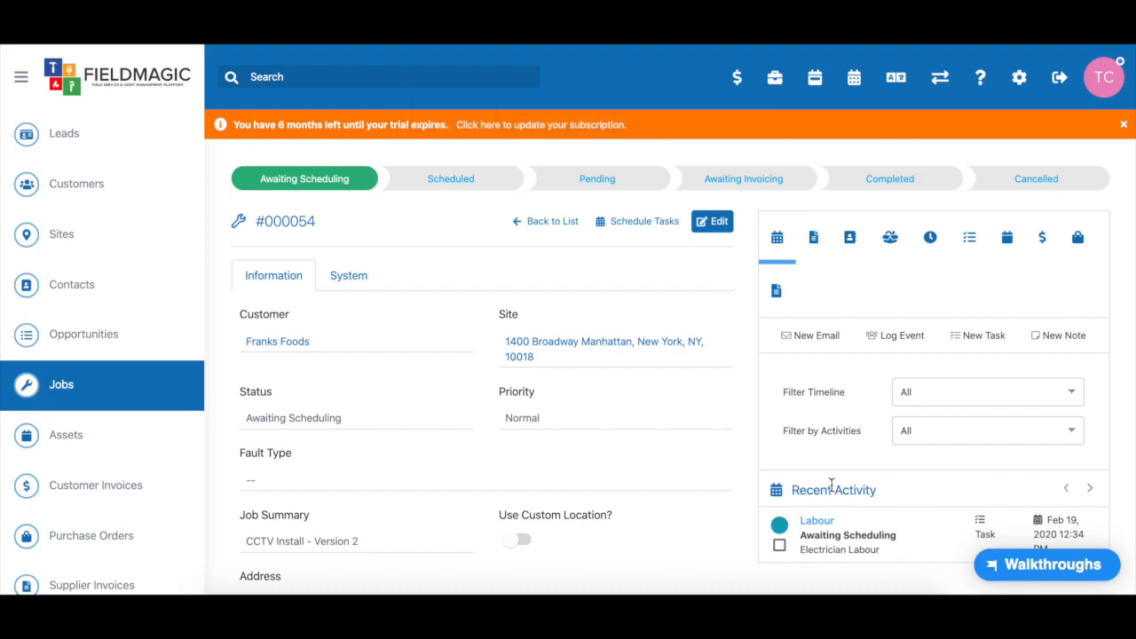
scroll(622, 429, "down", 2)
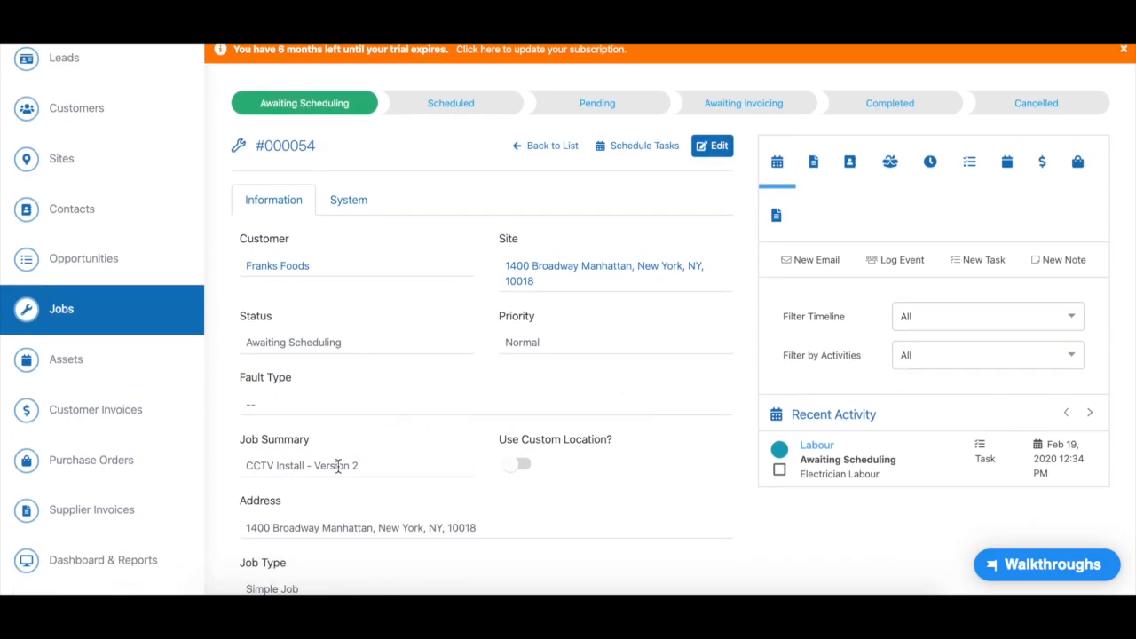
mouse_move(824, 454)
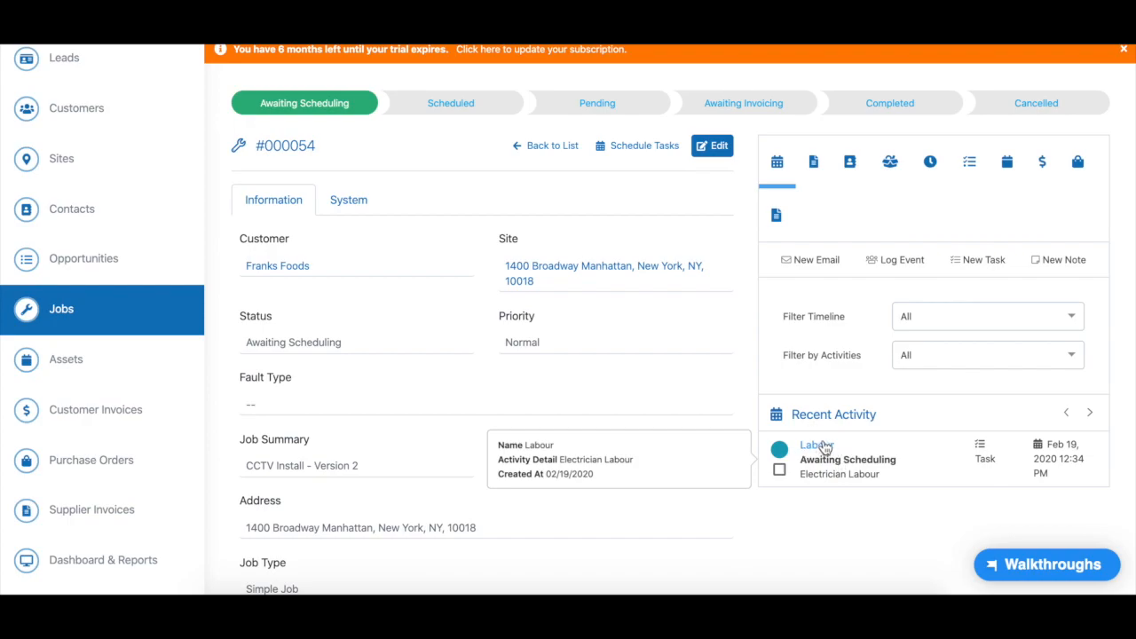
scroll(609, 355, "down", 1)
scroll(609, 355, "up", 2)
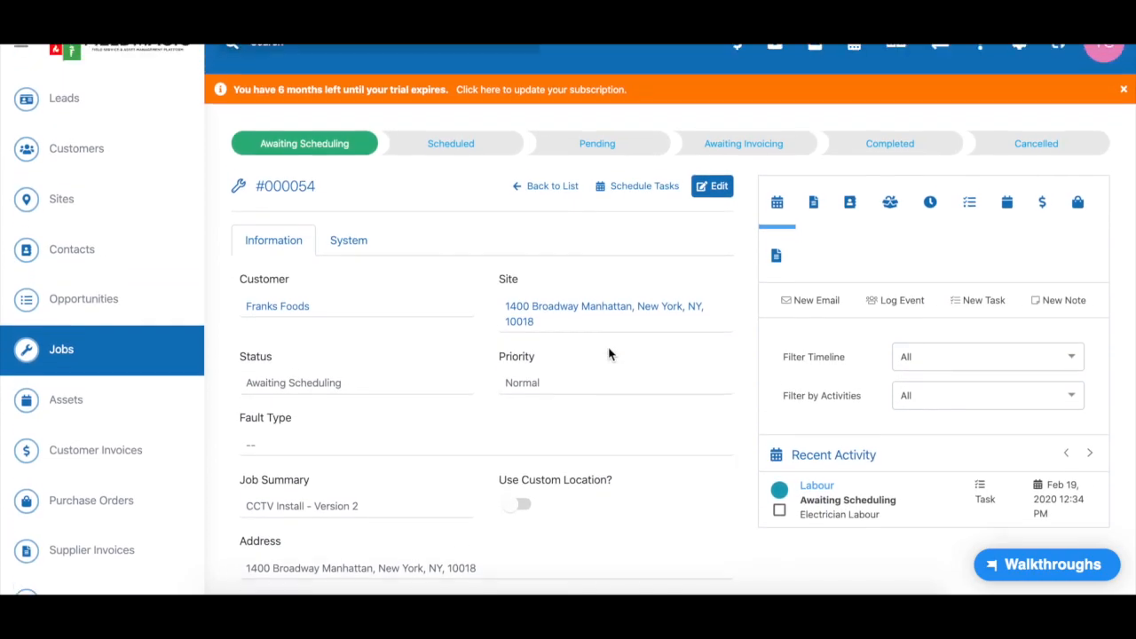